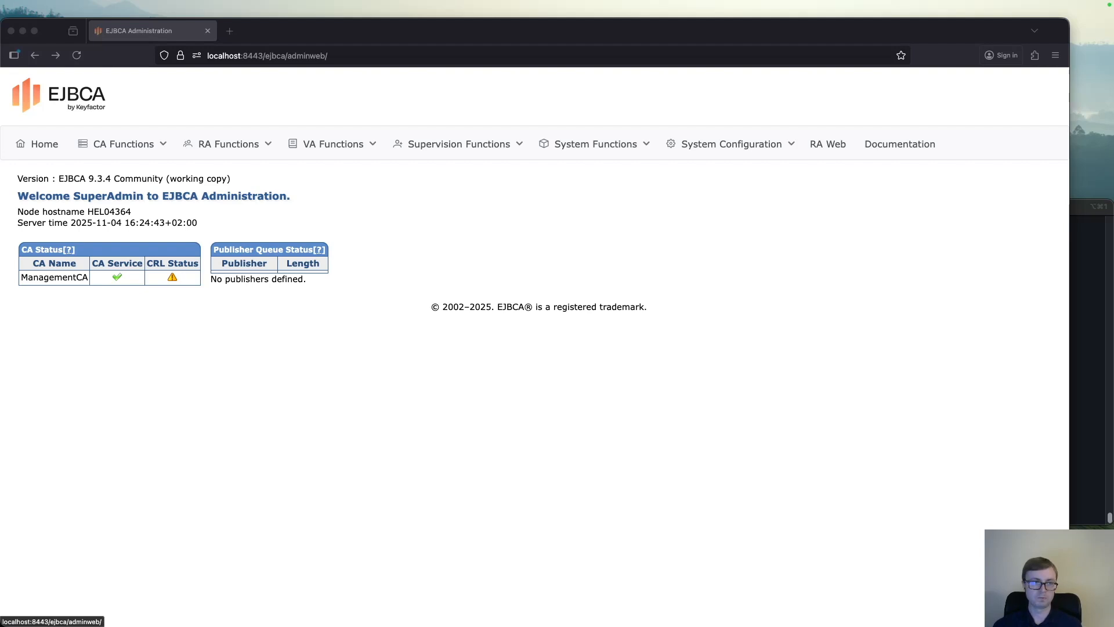
# Switch to the terminal and run the keycloak:26.3.4 container in start-dev mode on ports 8084:8080, with the bootstrap admin username and password
pyautogui.click(1079, 348)
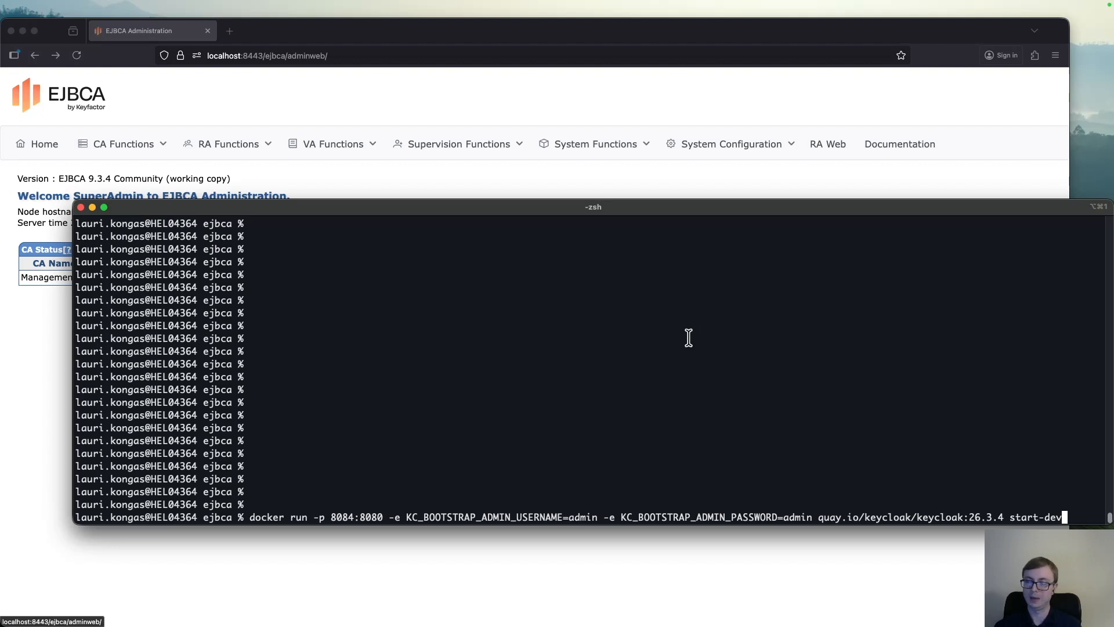
pyautogui.press('Return')
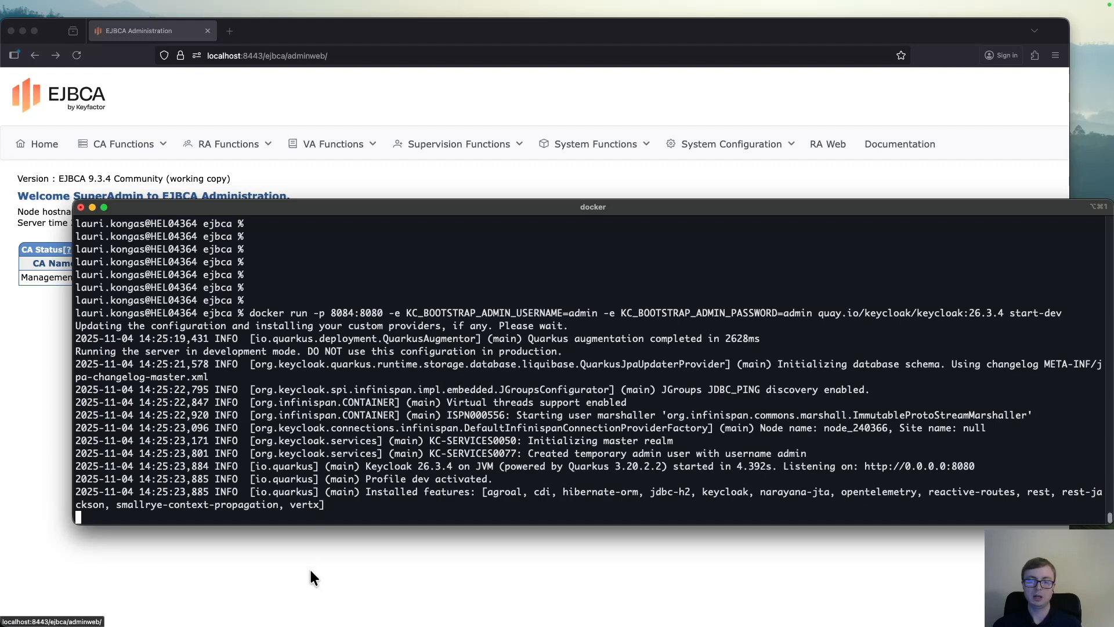
pyautogui.click(322, 545)
pyautogui.press('super+t')
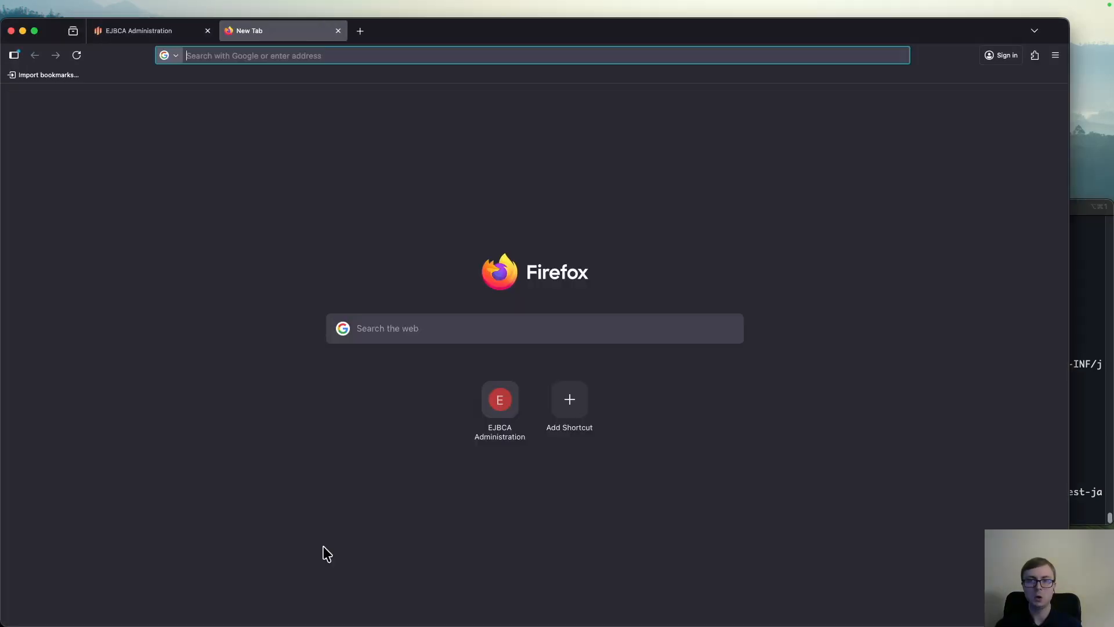
pyautogui.write('localhost:8084/')
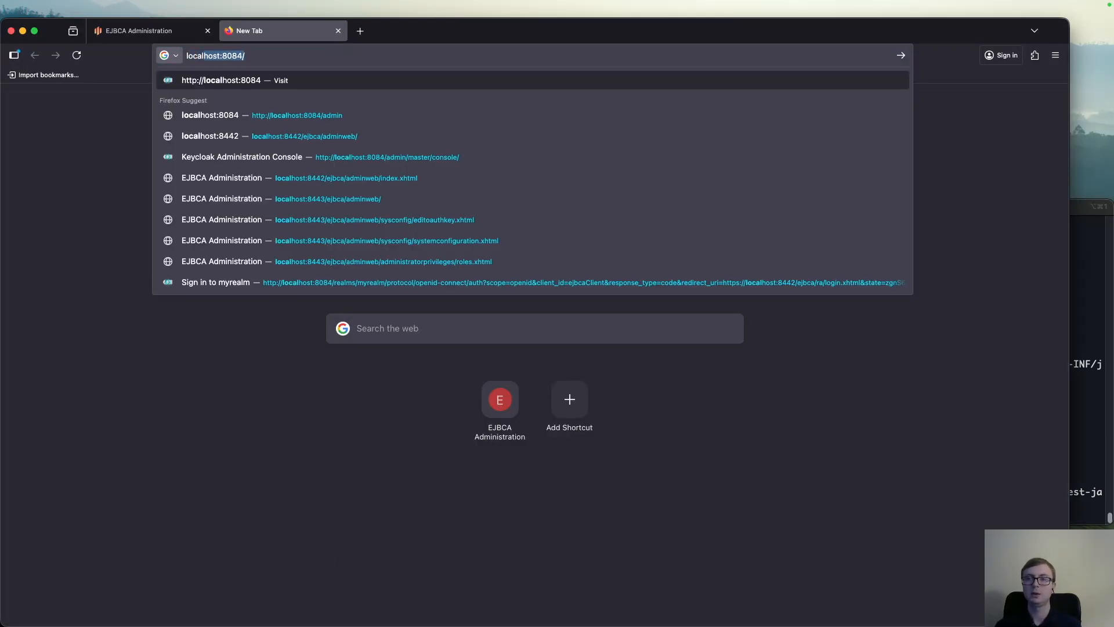
pyautogui.press('Down')
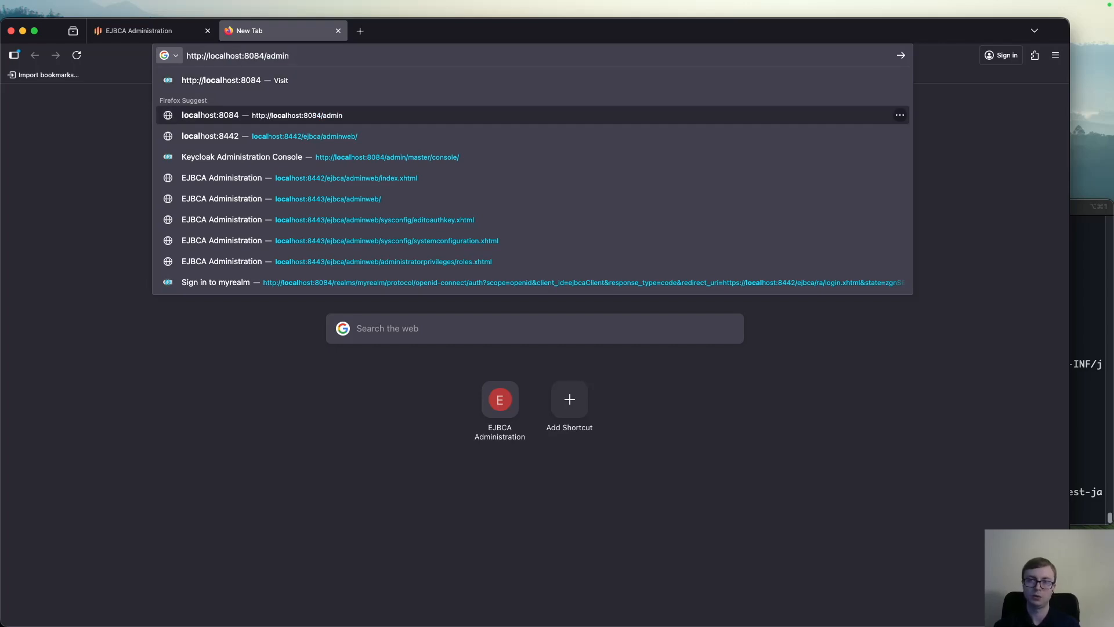
pyautogui.press('Return')
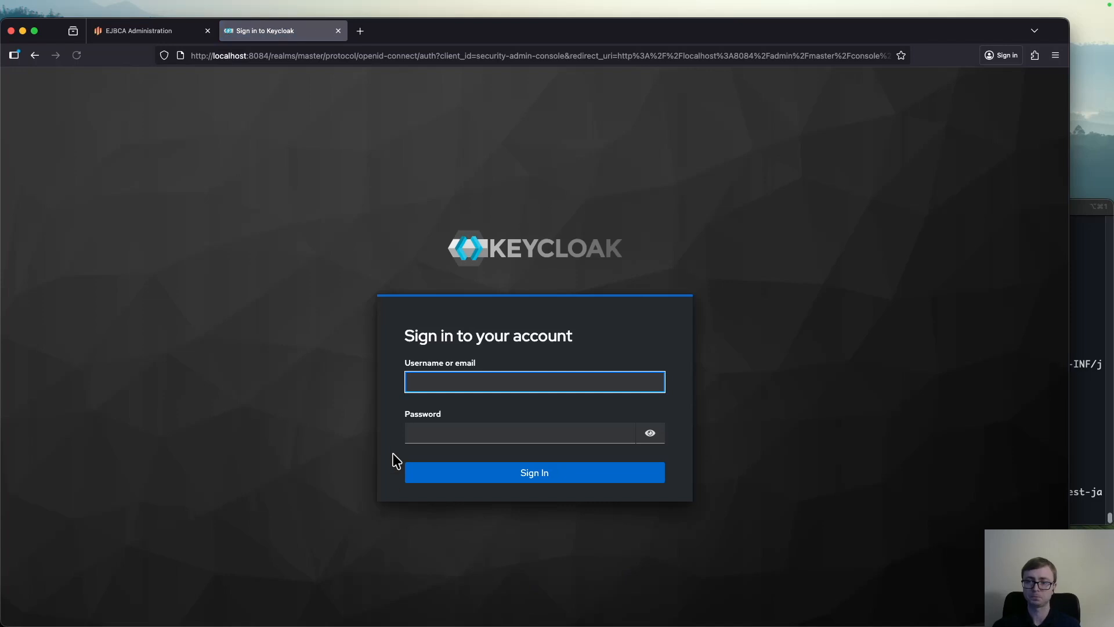
# Sign in to Keycloak with the admin username and the account password
pyautogui.click(434, 380)
pyautogui.write('admin')
pyautogui.press('Tab')
pyautogui.write('admin')
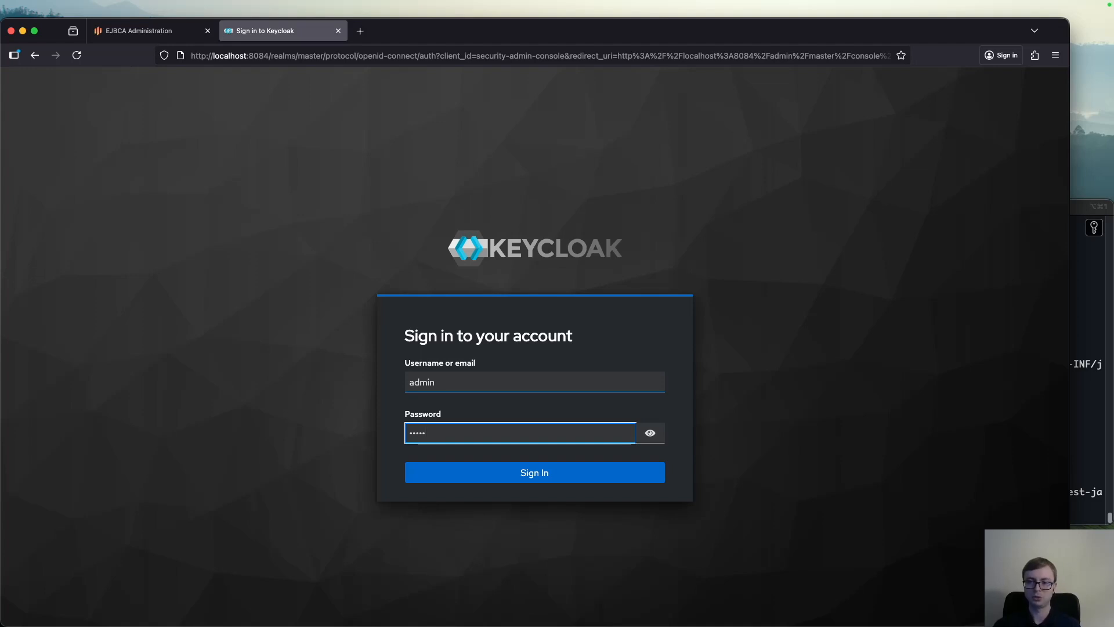
pyautogui.click(490, 472)
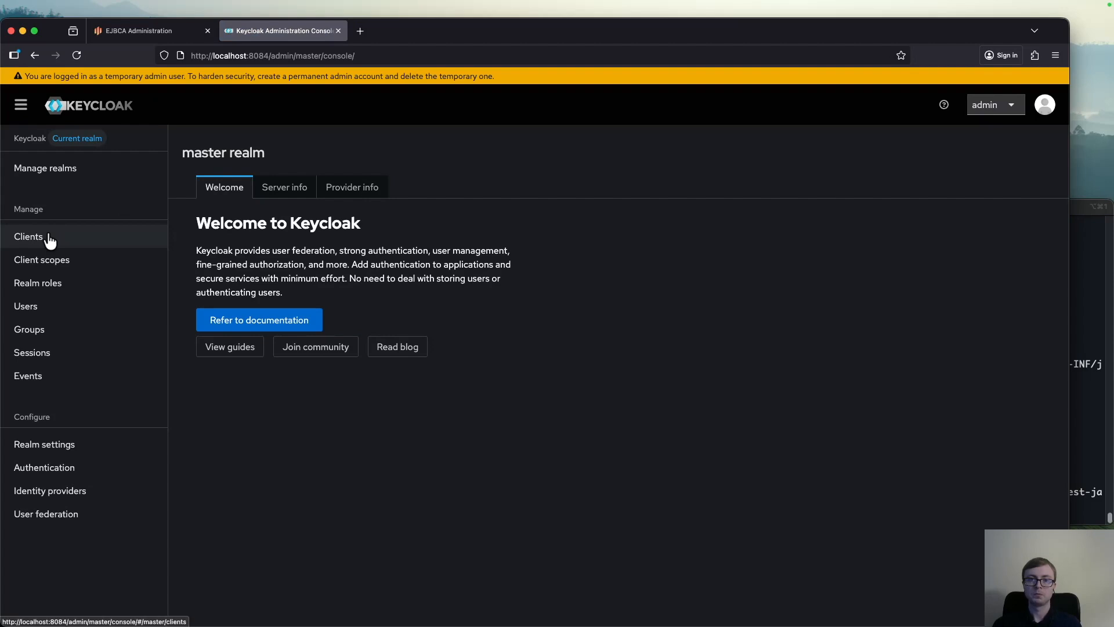
# Create a new realm named myrealm
pyautogui.click(68, 179)
pyautogui.click(425, 204)
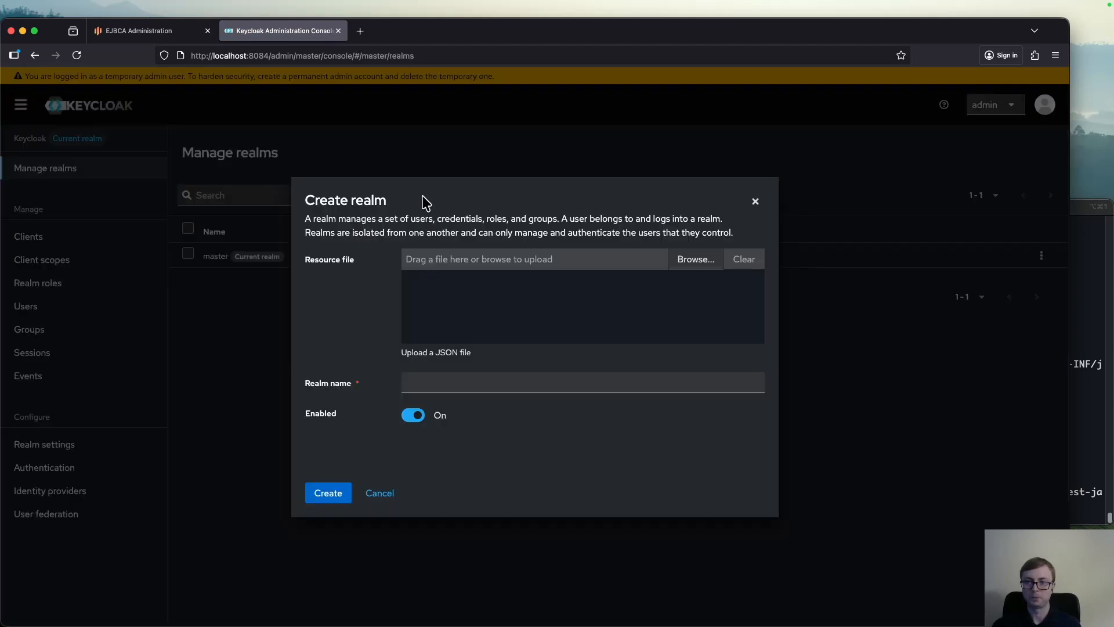
pyautogui.click(443, 383)
pyautogui.write('myrealm')
pyautogui.press('Return')
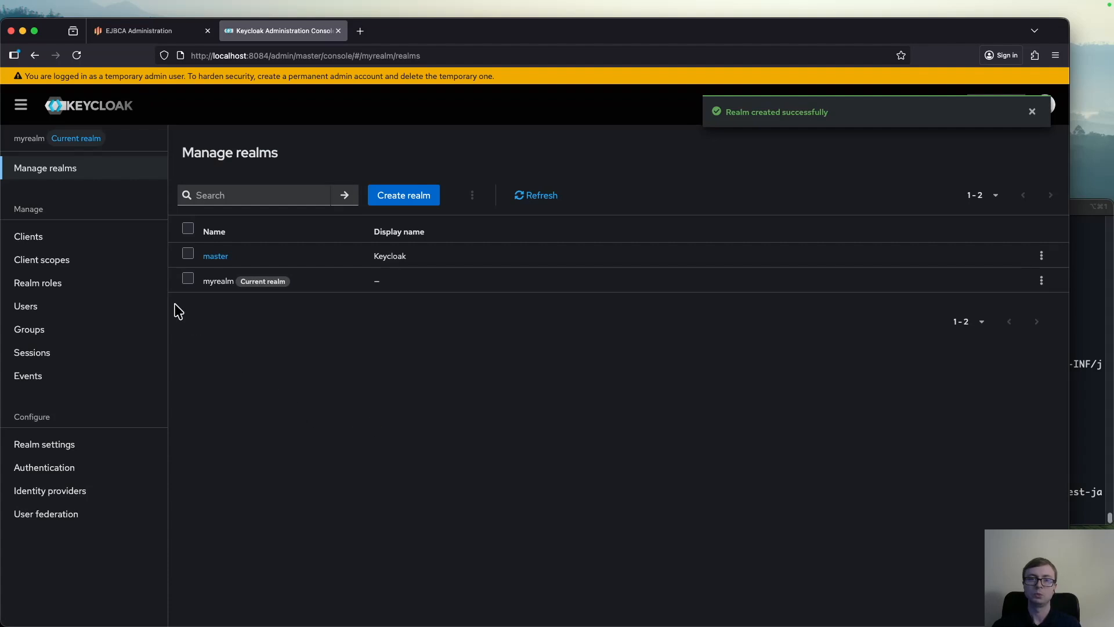
# Start a new OpenID Connect client in myrealm with the client ID ejbcaClient and client authentication turned on
pyautogui.click(75, 240)
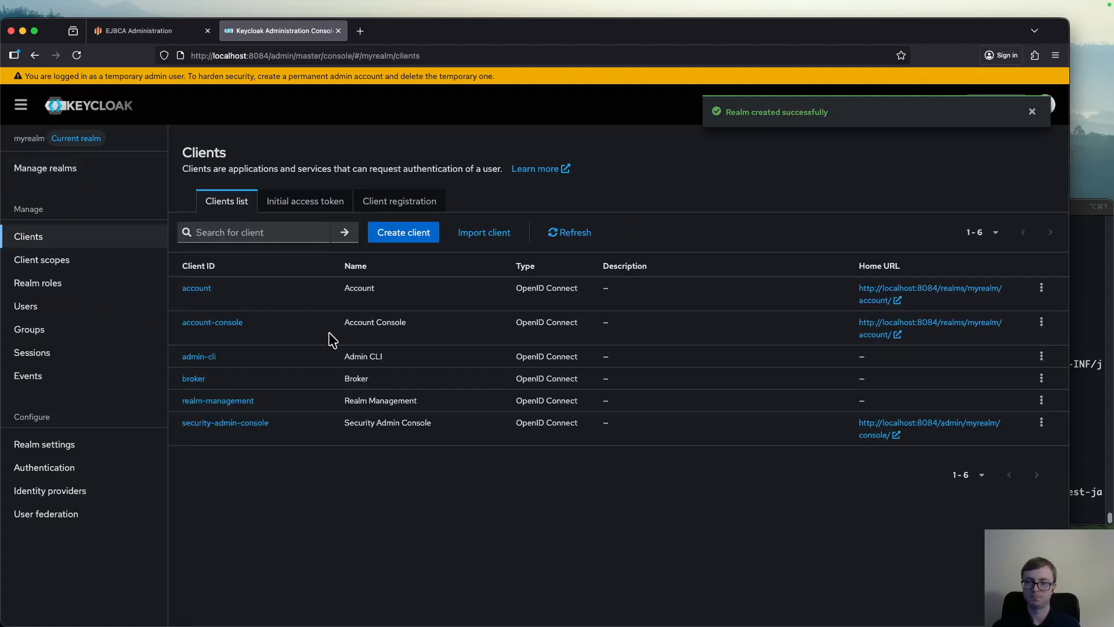
pyautogui.click(405, 233)
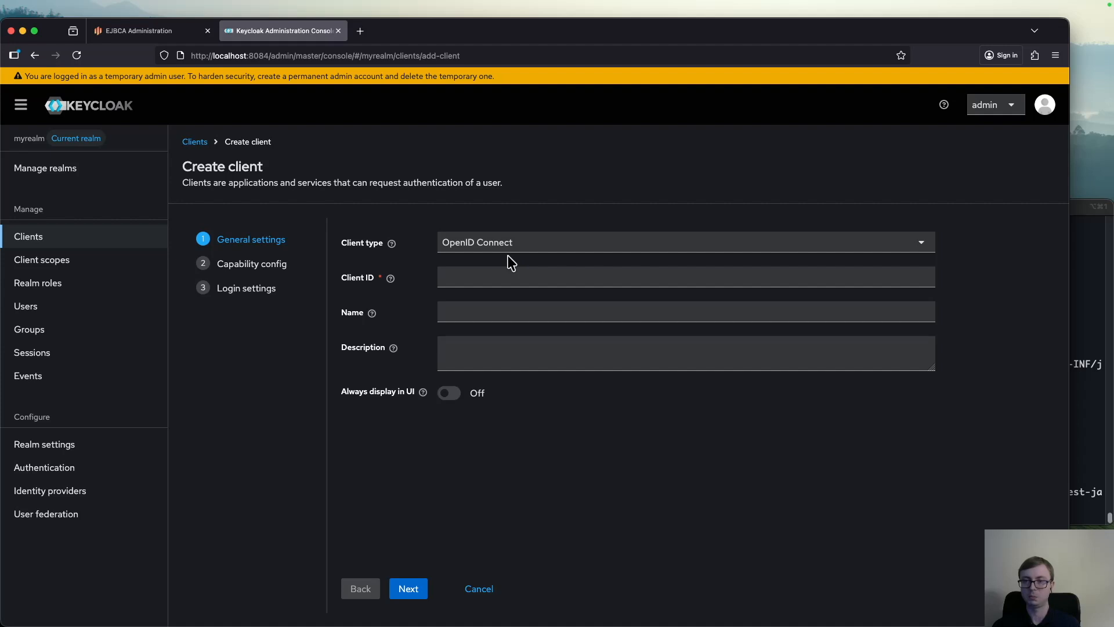
pyautogui.click(496, 271)
pyautogui.write('ejb')
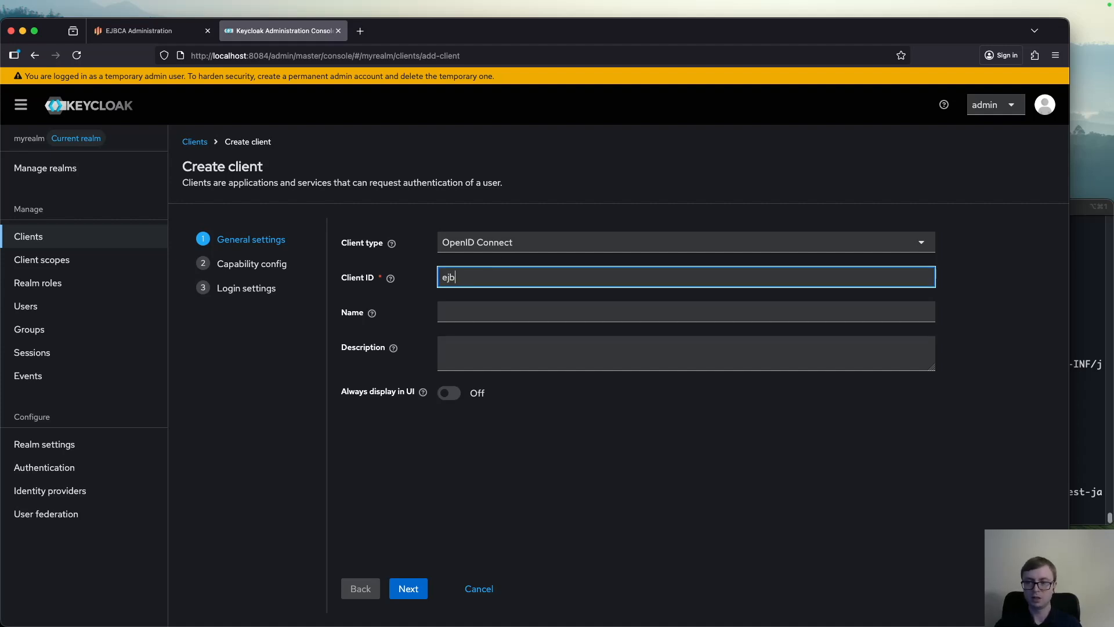
pyautogui.write('caClient')
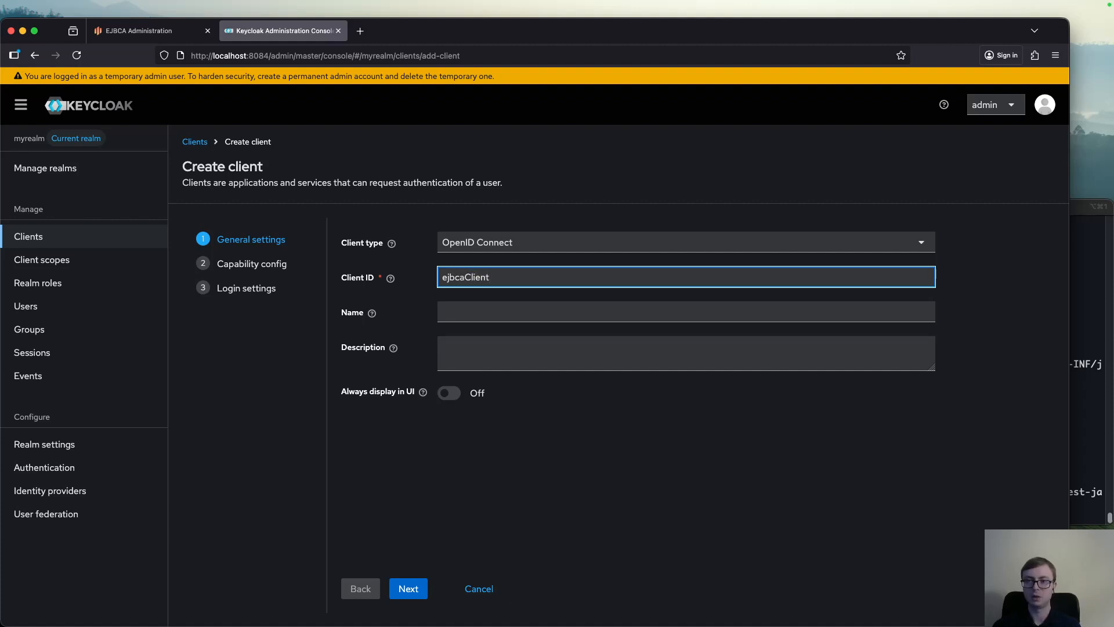
pyautogui.click(406, 592)
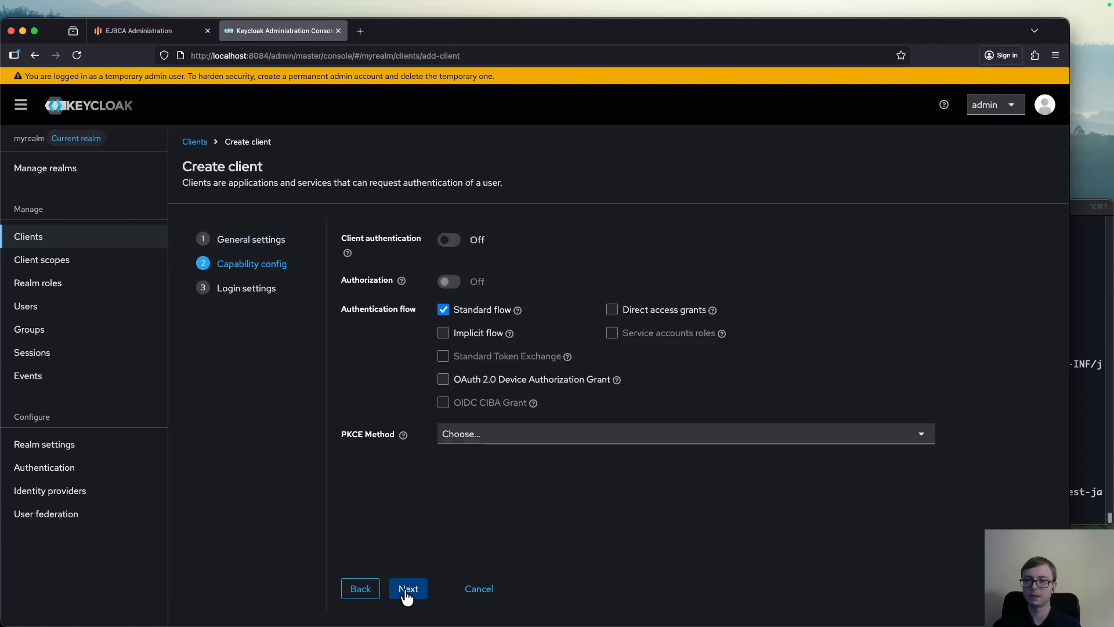
pyautogui.click(451, 240)
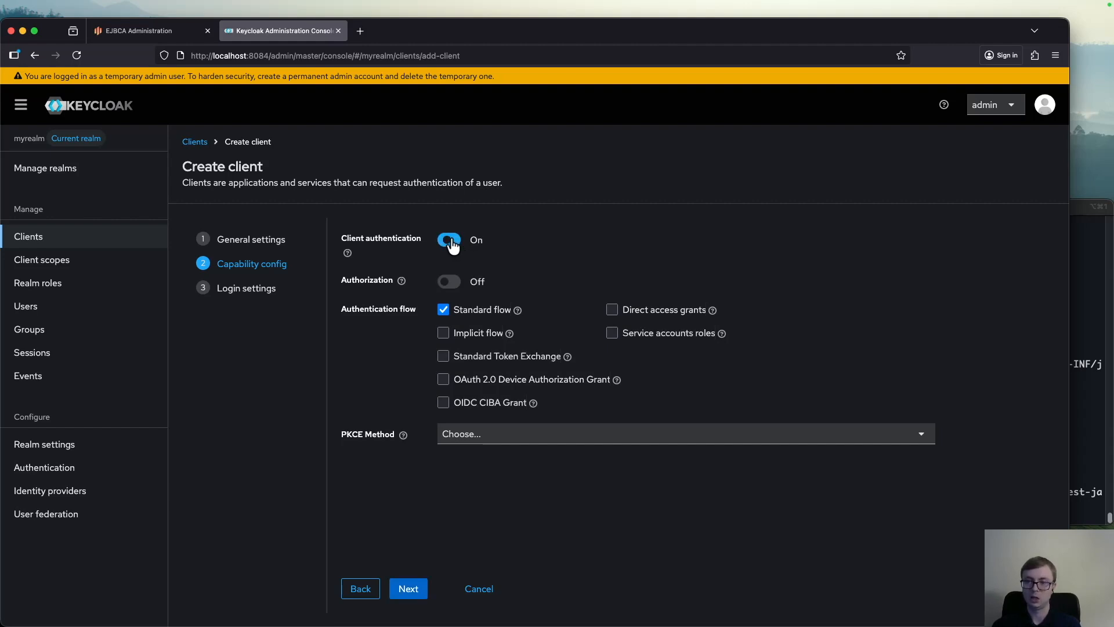
pyautogui.click(408, 589)
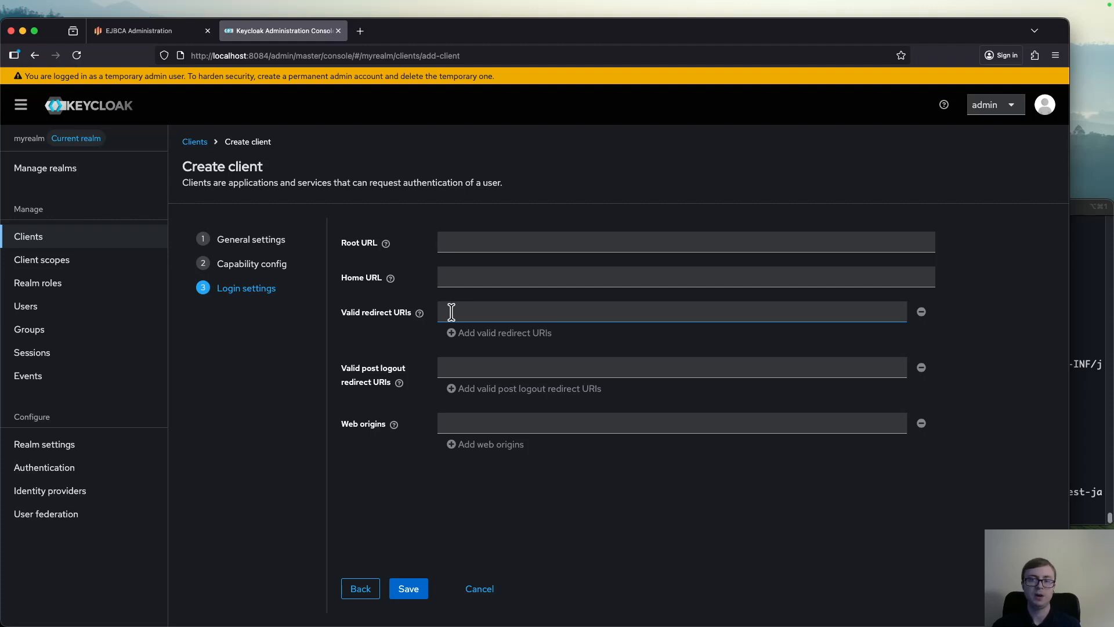
pyautogui.click(474, 312)
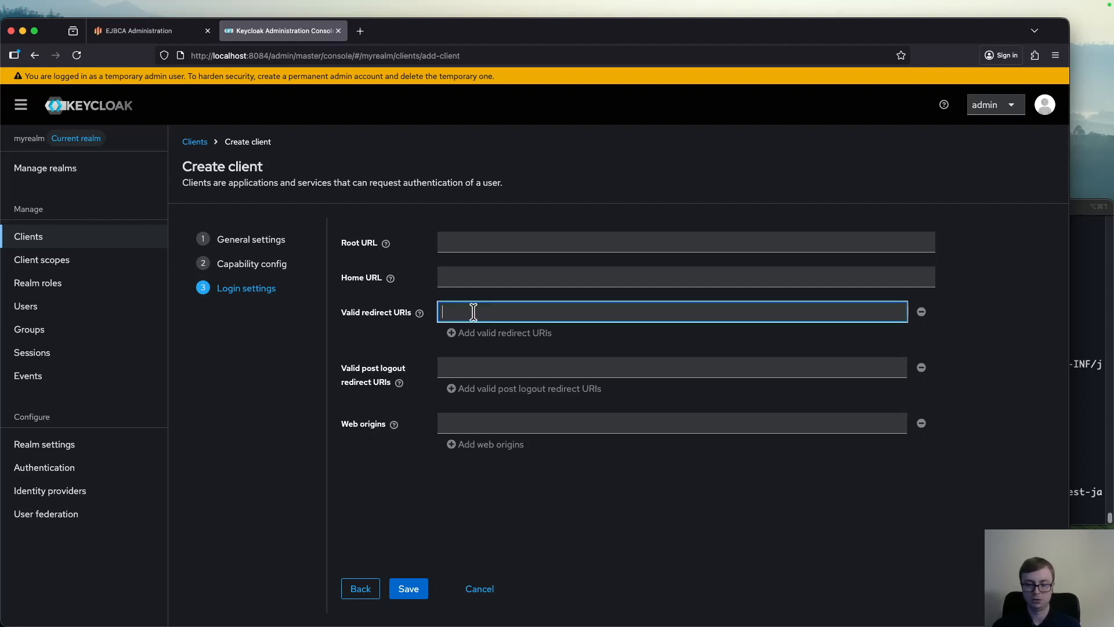
pyautogui.write('https://localhost:8442/ejbca/adminweb/')
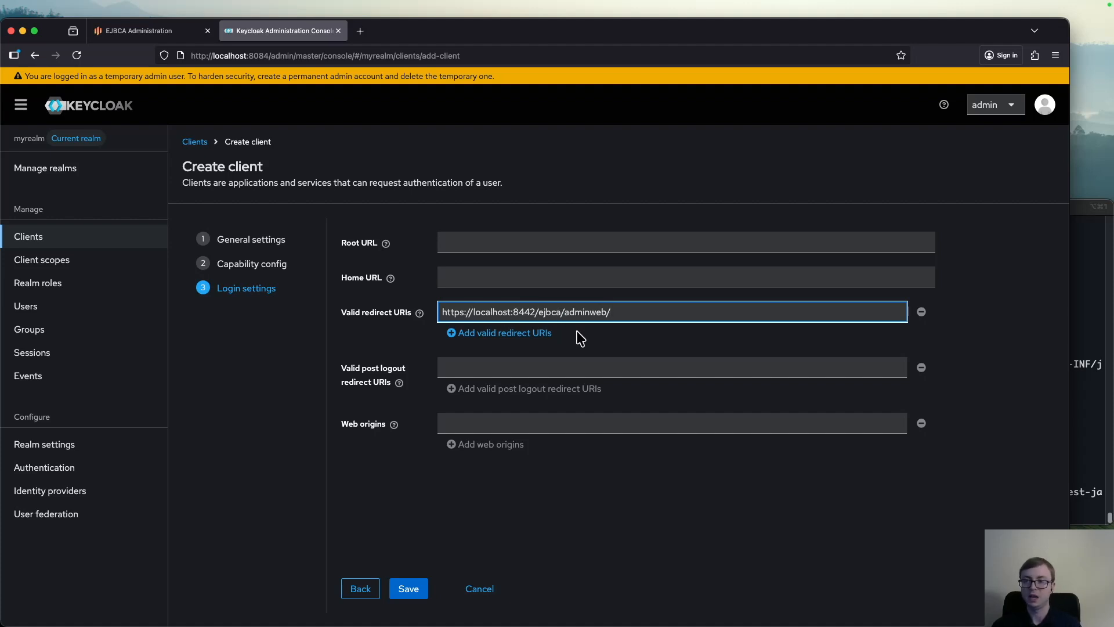
pyautogui.click(545, 333)
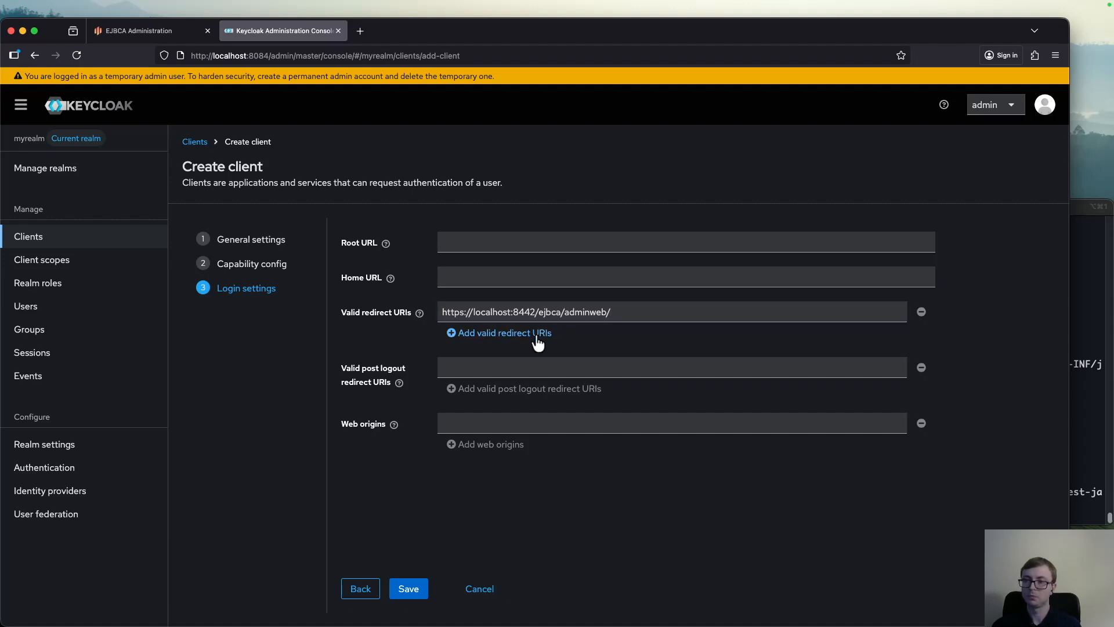
pyautogui.click(549, 334)
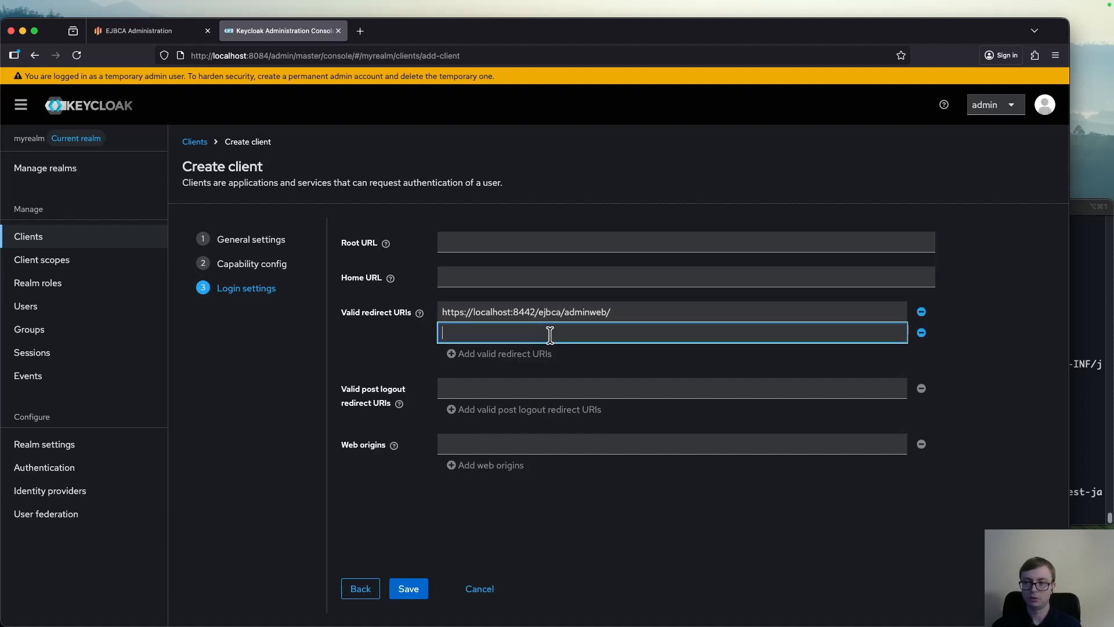
pyautogui.write('https://localhost:8442/ejbca/adminweb/')
pyautogui.press('BackSpace')
pyautogui.press('BackSpace')
pyautogui.press('BackSpace')
pyautogui.press('BackSpace')
pyautogui.press('BackSpace')
pyautogui.press('BackSpace')
pyautogui.press('BackSpace')
pyautogui.press('BackSpace')
pyautogui.press('BackSpace')
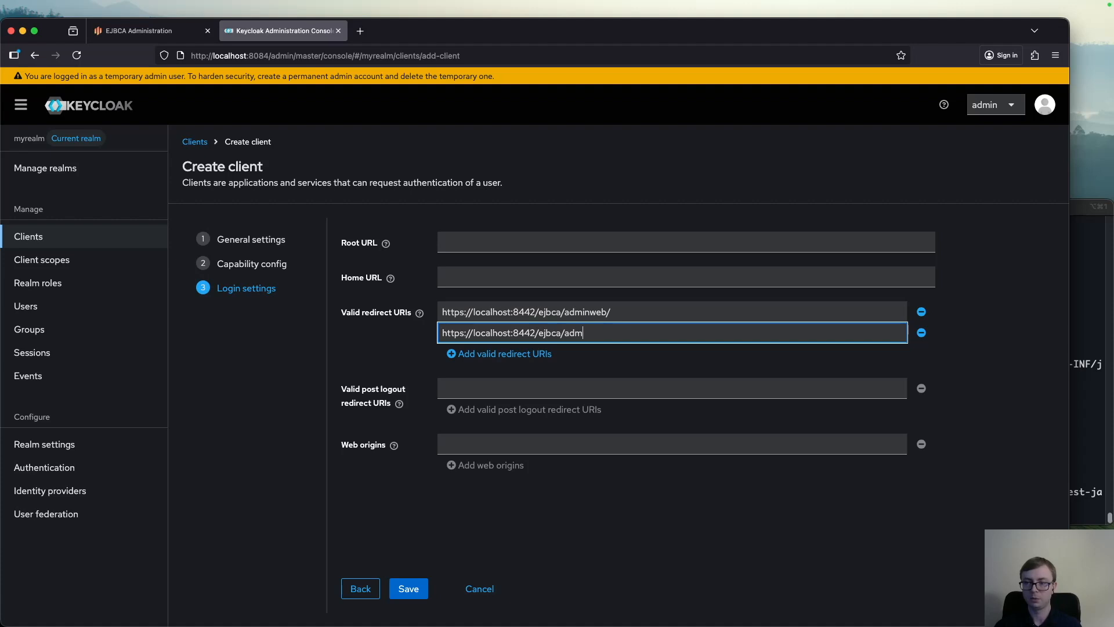
pyautogui.write('ra/')
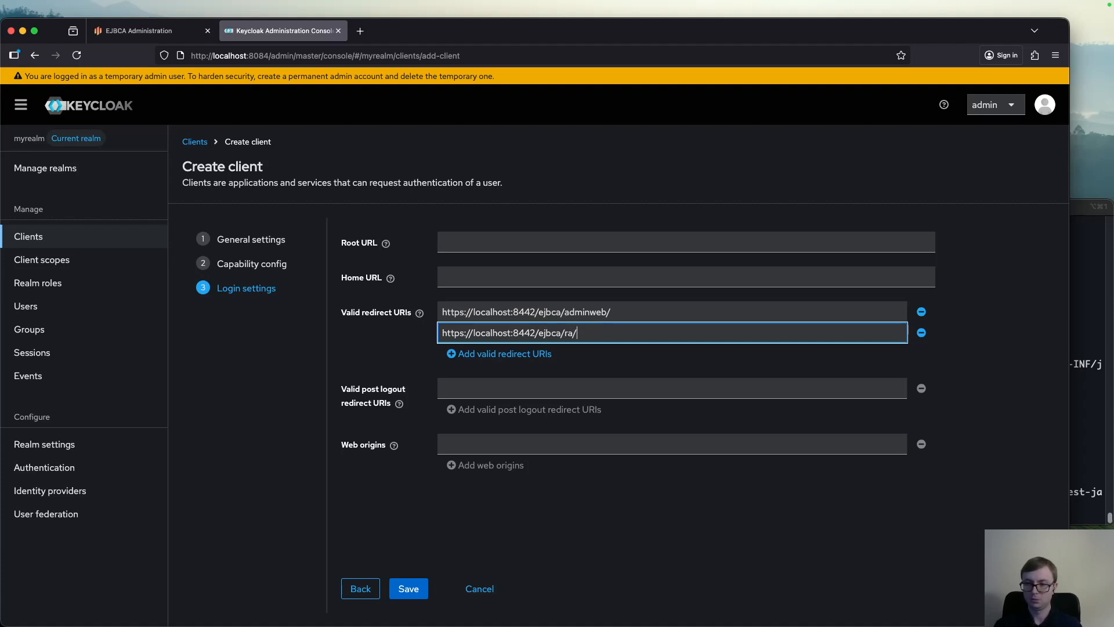
pyautogui.write('login.xhtml')
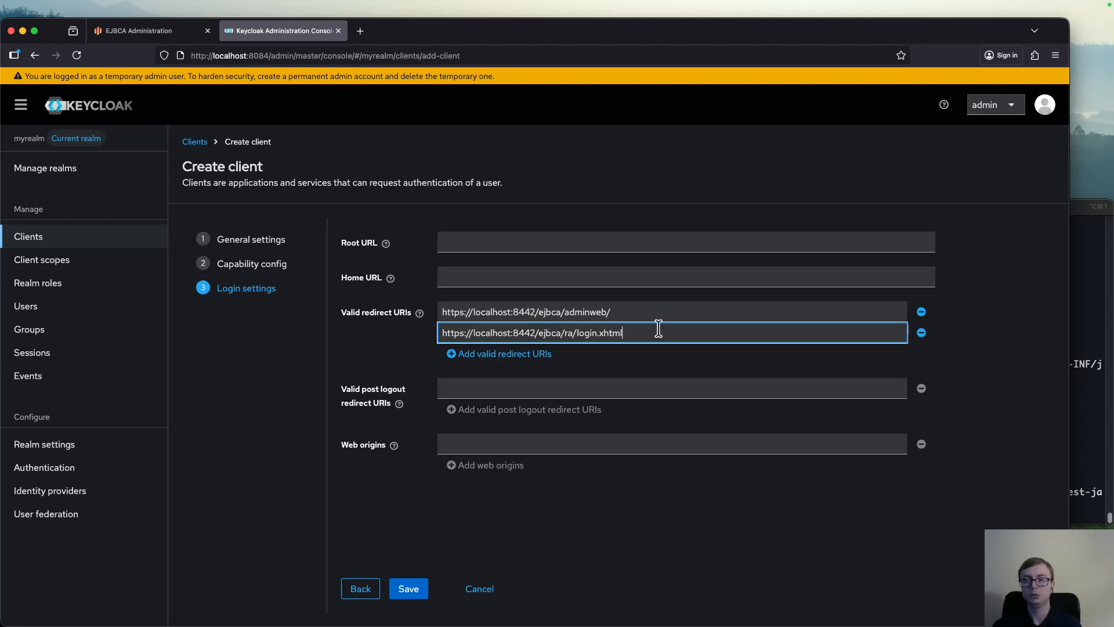
pyautogui.click(625, 364)
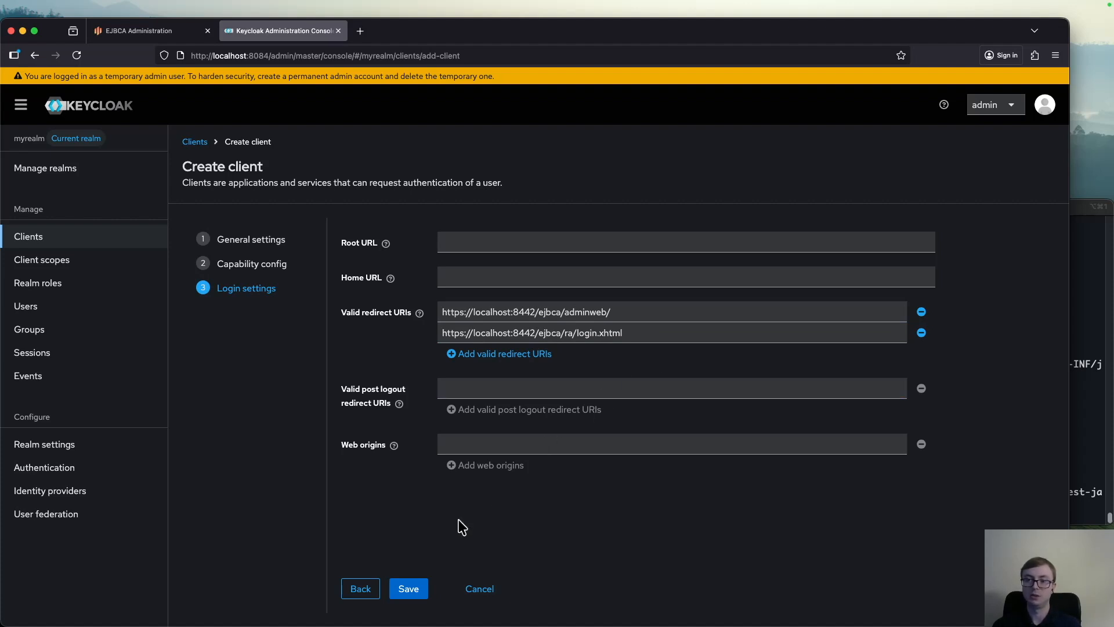
pyautogui.click(410, 590)
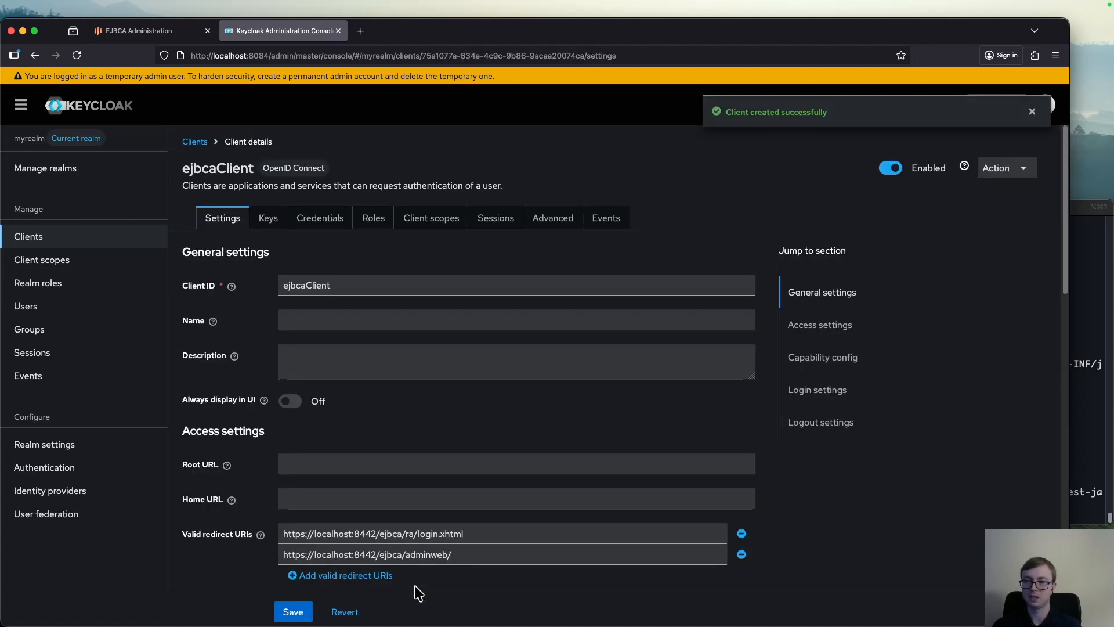
# Switch to EJBCA Administration and start adding a trusted OAuth provider in the system configuration
pyautogui.hotkey('ctrl', 'shift', 'Tab')
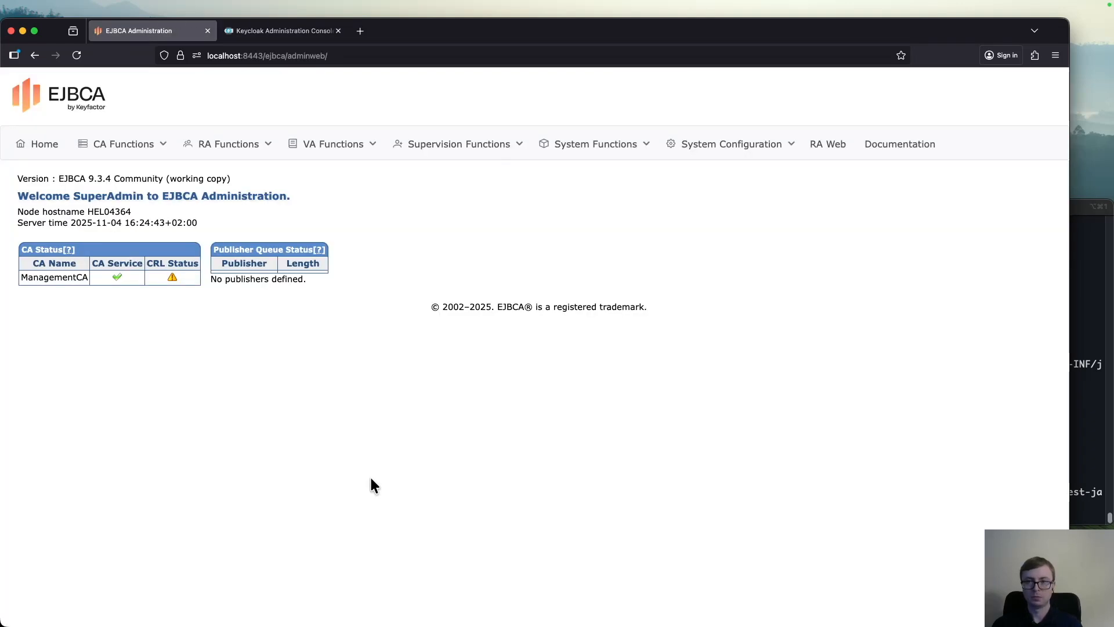
pyautogui.click(747, 149)
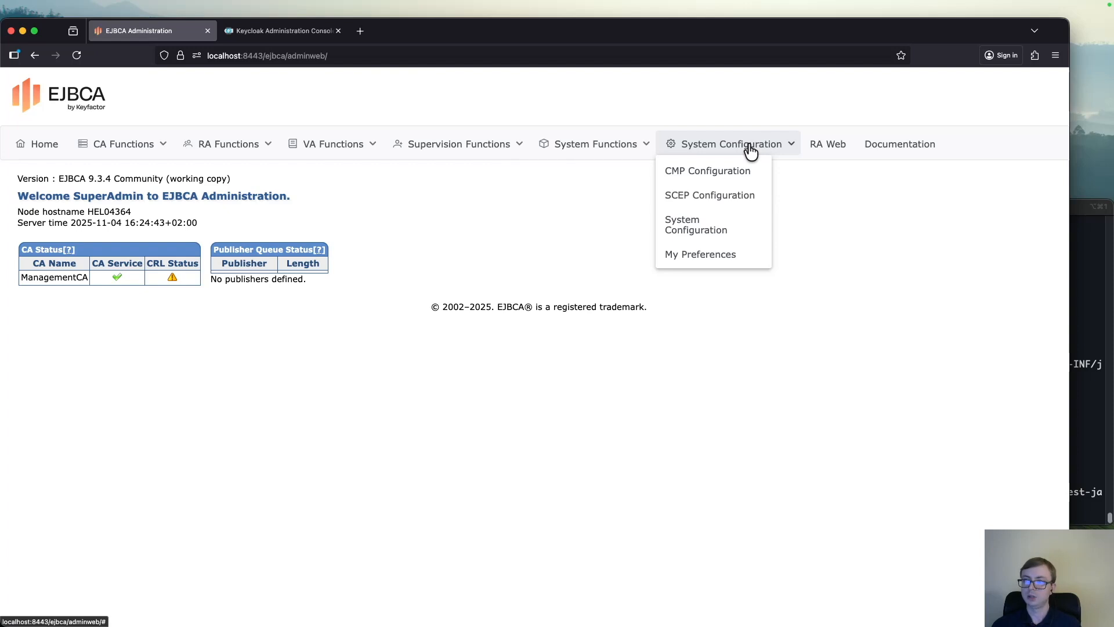
pyautogui.click(725, 228)
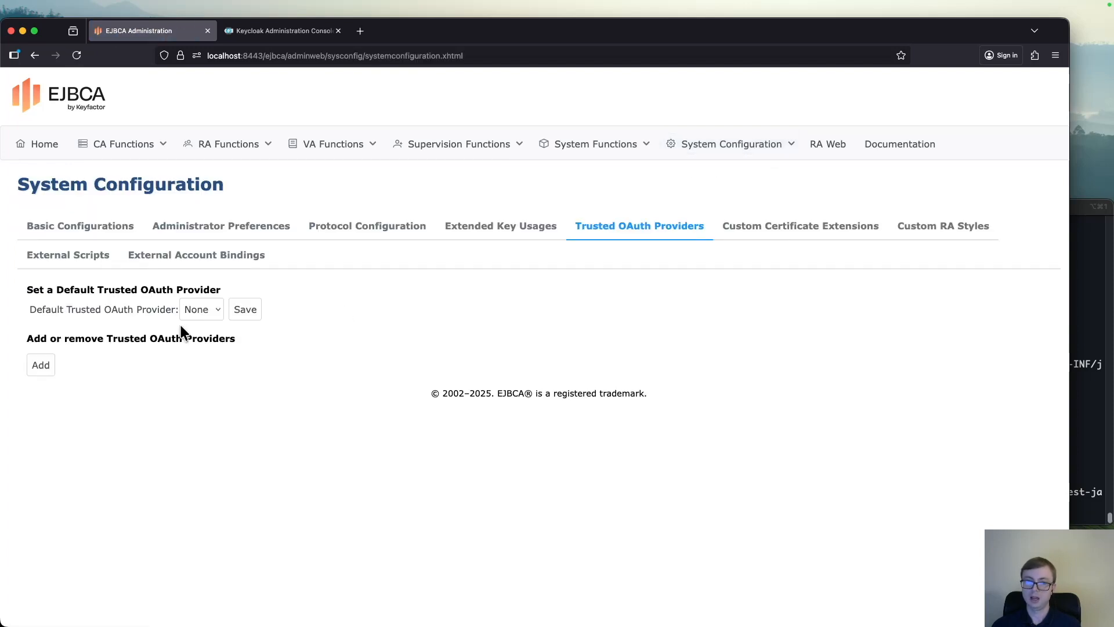
pyautogui.click(41, 365)
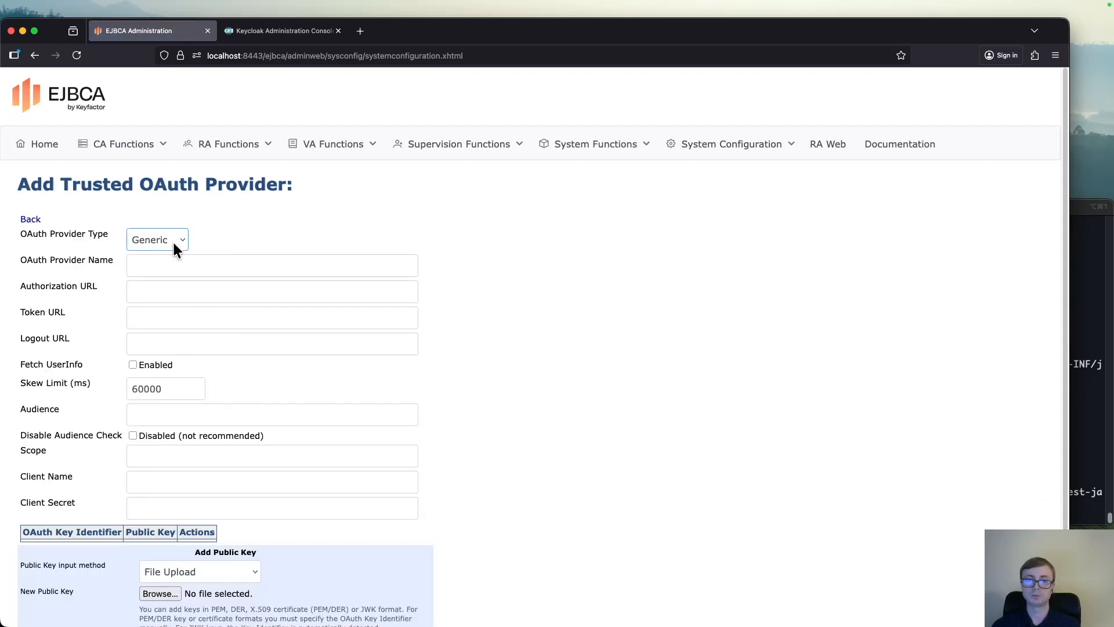
pyautogui.click(174, 243)
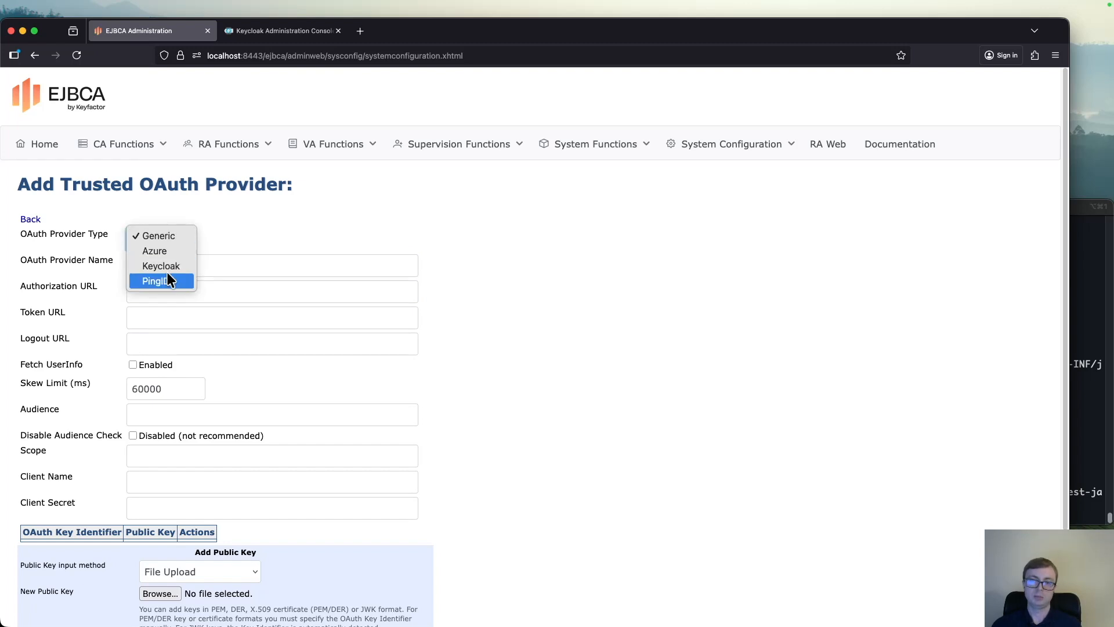
pyautogui.click(169, 266)
pyautogui.click(188, 267)
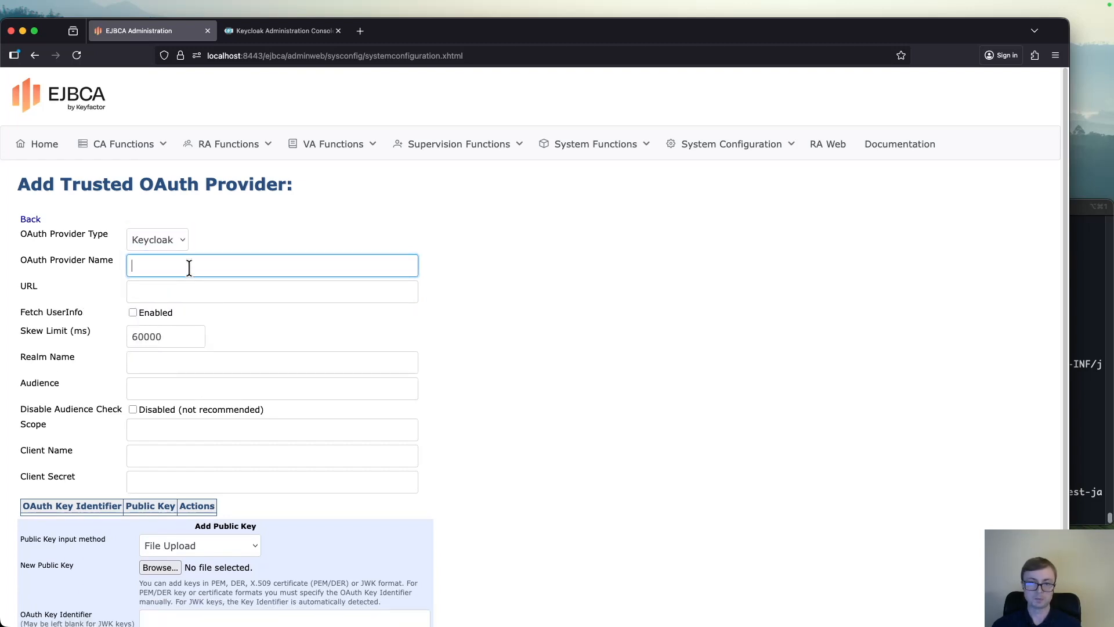
pyautogui.write('Keycloak')
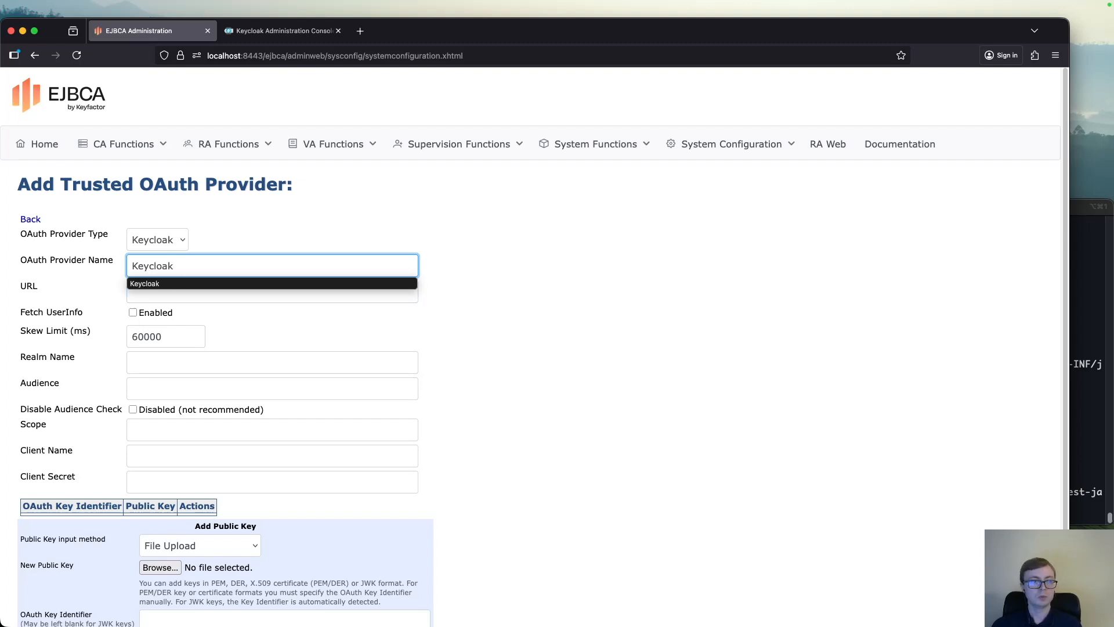
pyautogui.press('super+Tab')
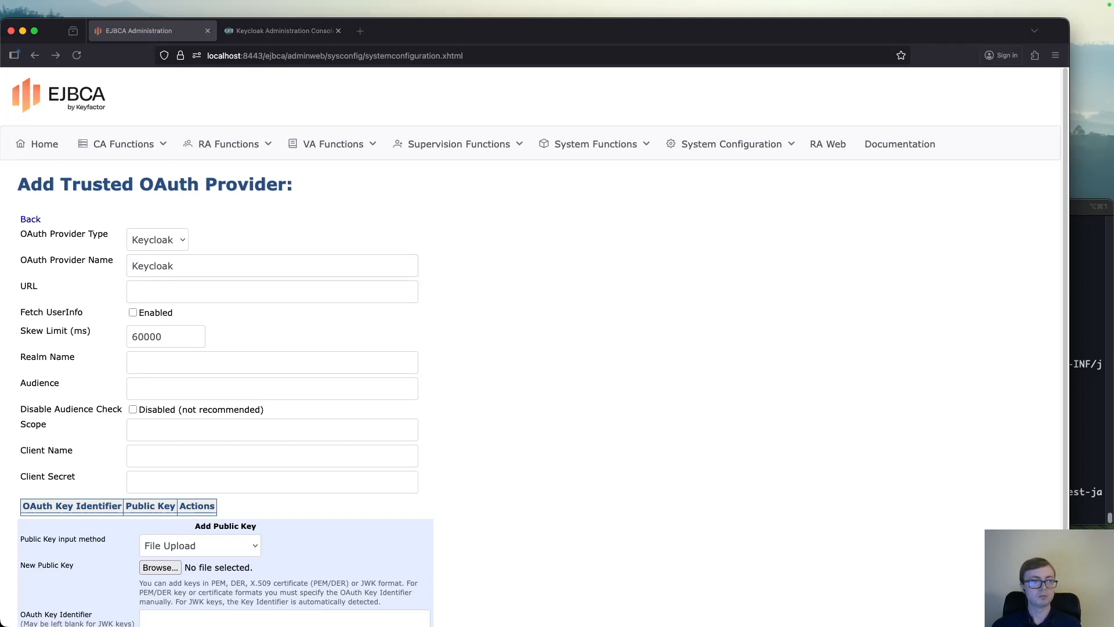
pyautogui.press('super+Tab')
pyautogui.click(170, 284)
pyautogui.write('http://localhost:8084')
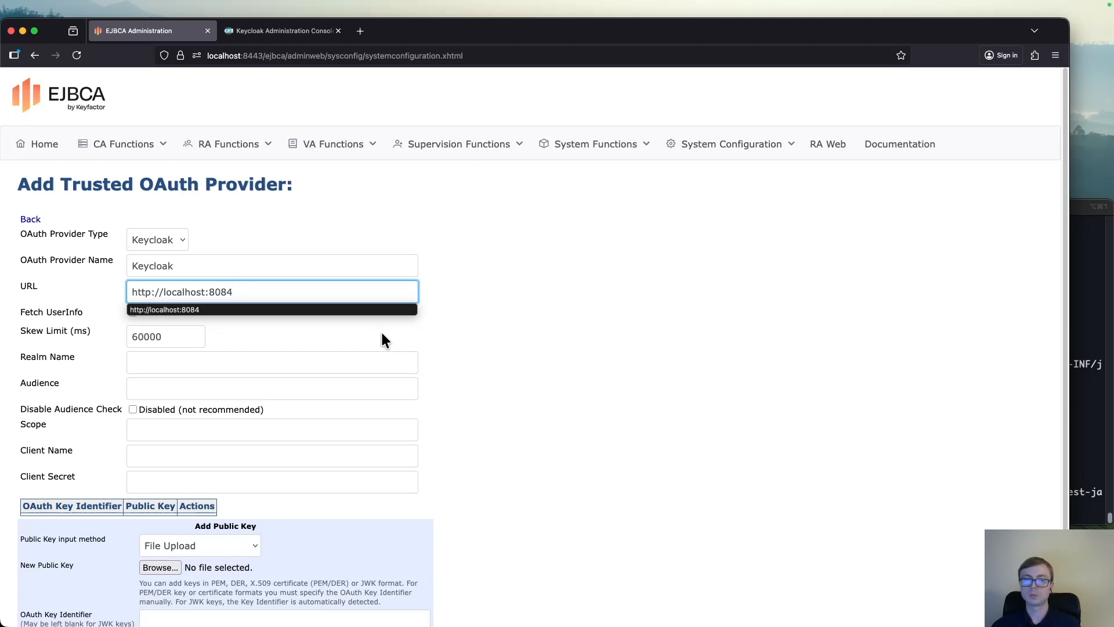
# Set the OAuth provider's realm name to myrealm and disable its audience check
pyautogui.click(379, 335)
pyautogui.click(179, 357)
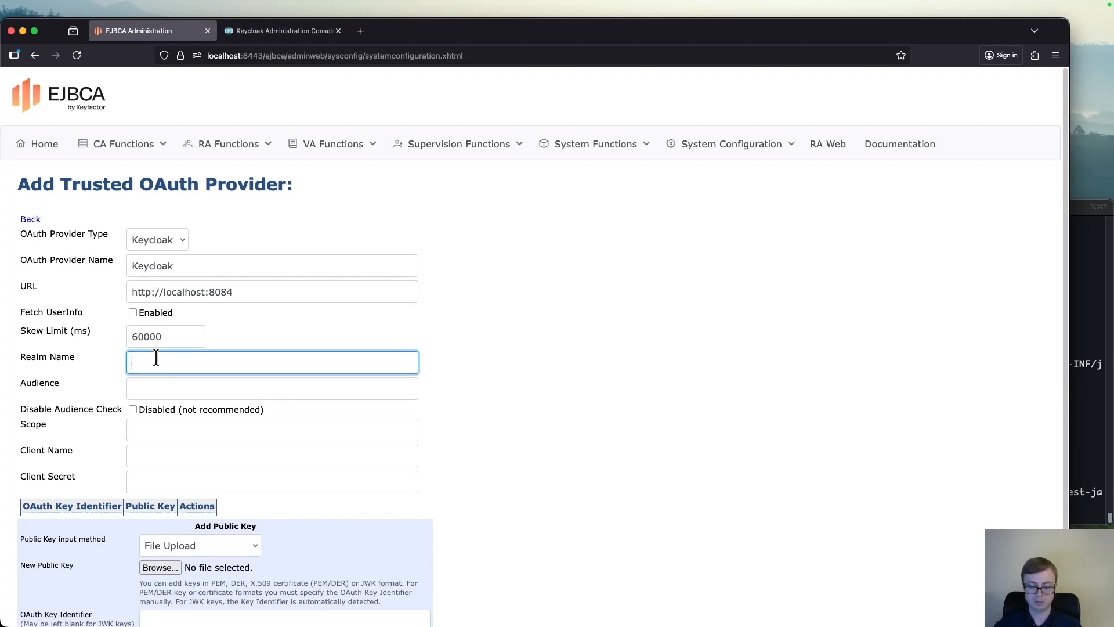
pyautogui.write('myrealm')
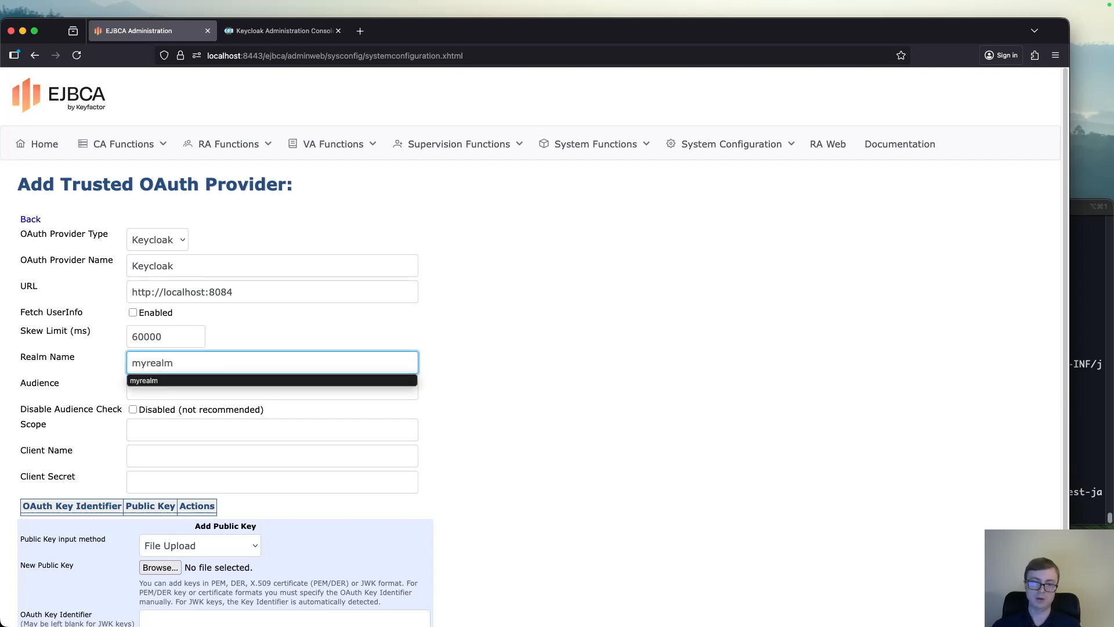
pyautogui.click(128, 412)
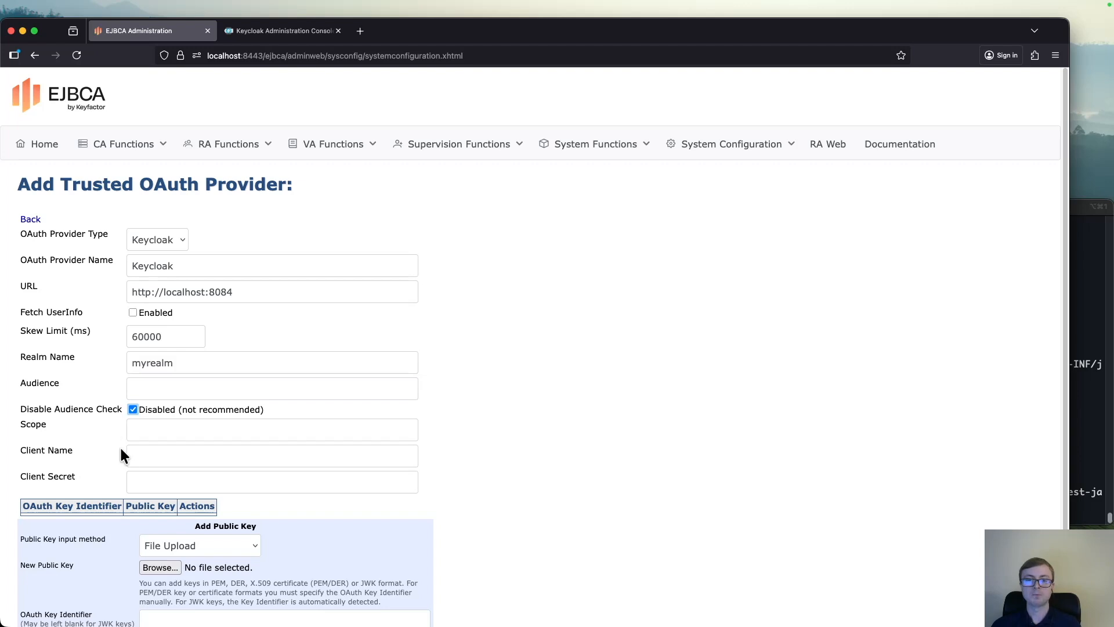
# Set the OAuth provider's client name to ejbcaClient
pyautogui.click(149, 455)
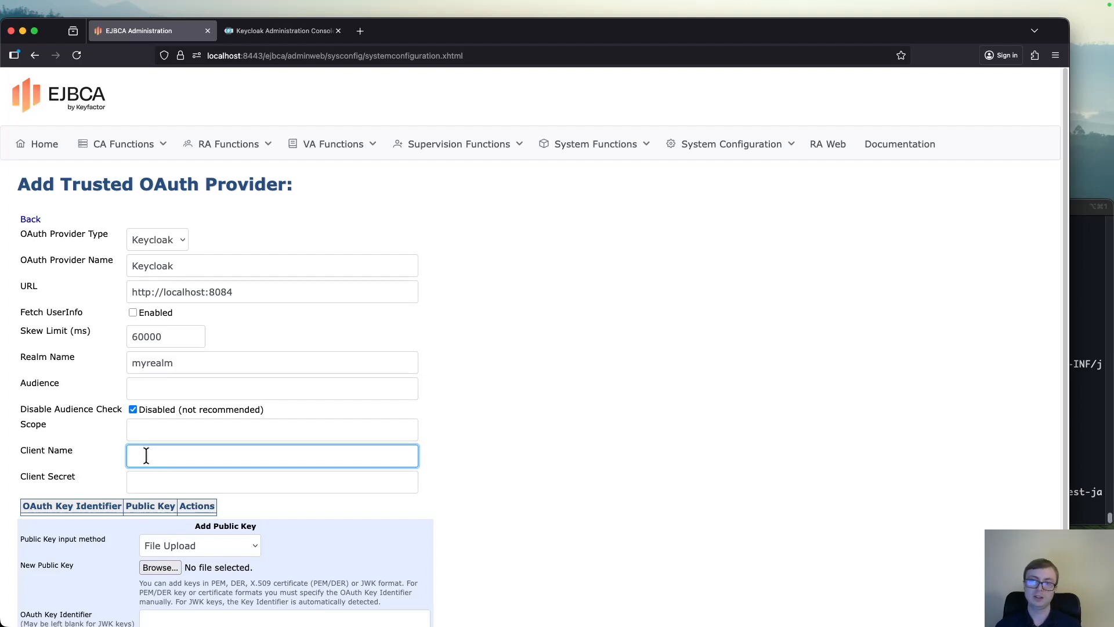
pyautogui.write('ejbcaClient')
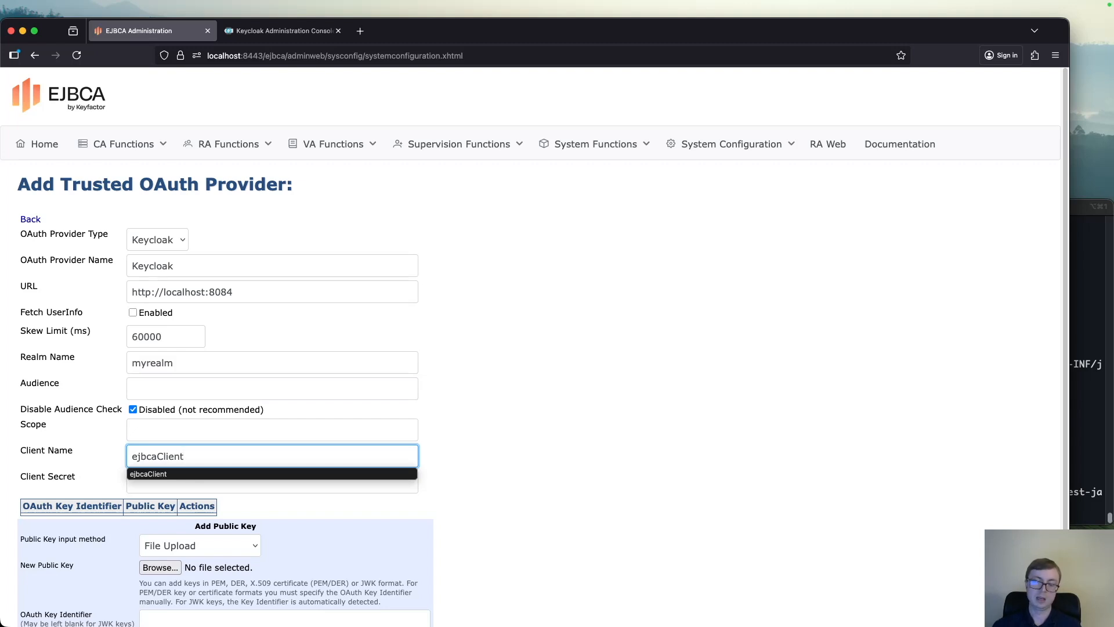
pyautogui.click(476, 480)
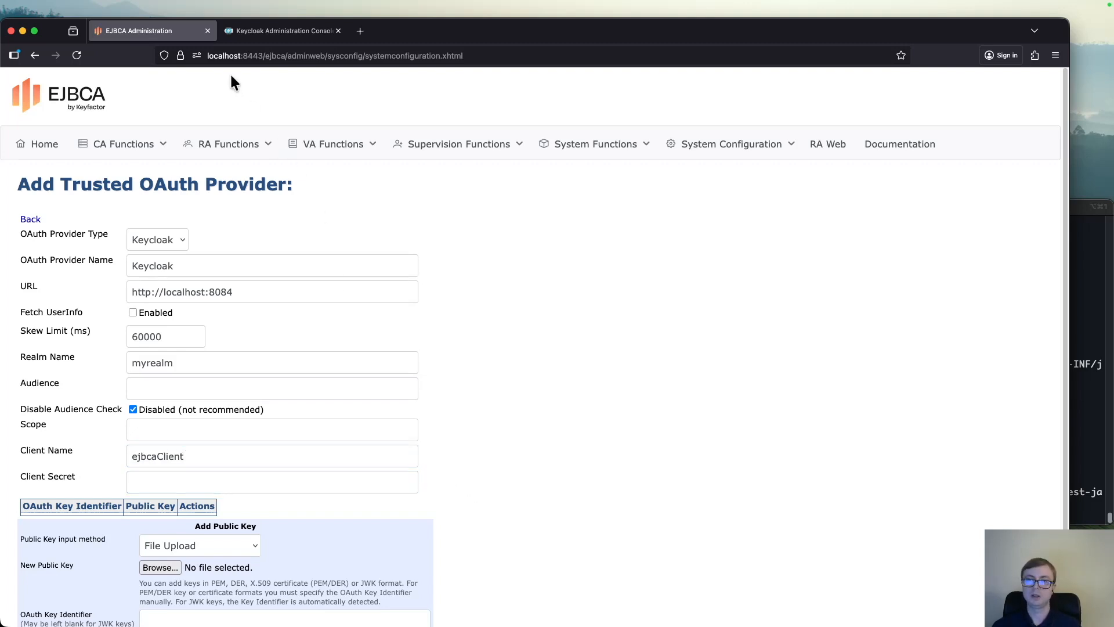
# Copy the client secret from ejbcaClient's credentials in Keycloak and paste it as the Client Secret of the EJBCA OAuth provider
pyautogui.hotkey('ctrl', 'Tab')
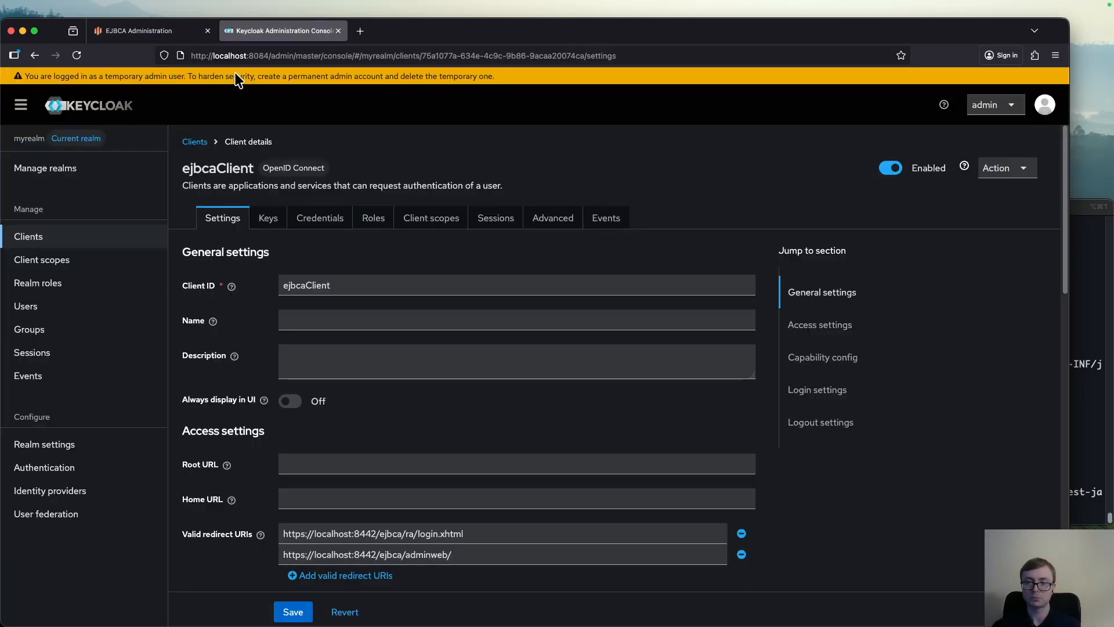
pyautogui.click(321, 225)
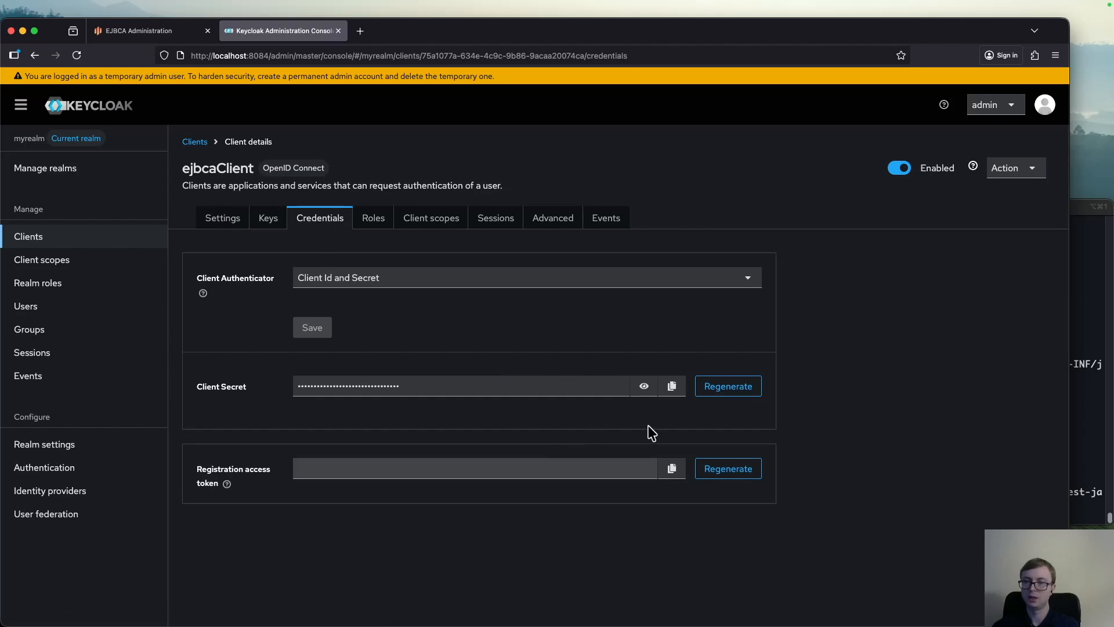
pyautogui.click(673, 388)
pyautogui.hotkey('ctrl', 'Tab')
pyautogui.click(291, 432)
pyautogui.scroll(-3, 291, 432)
pyautogui.click(270, 398)
pyautogui.press('super+v')
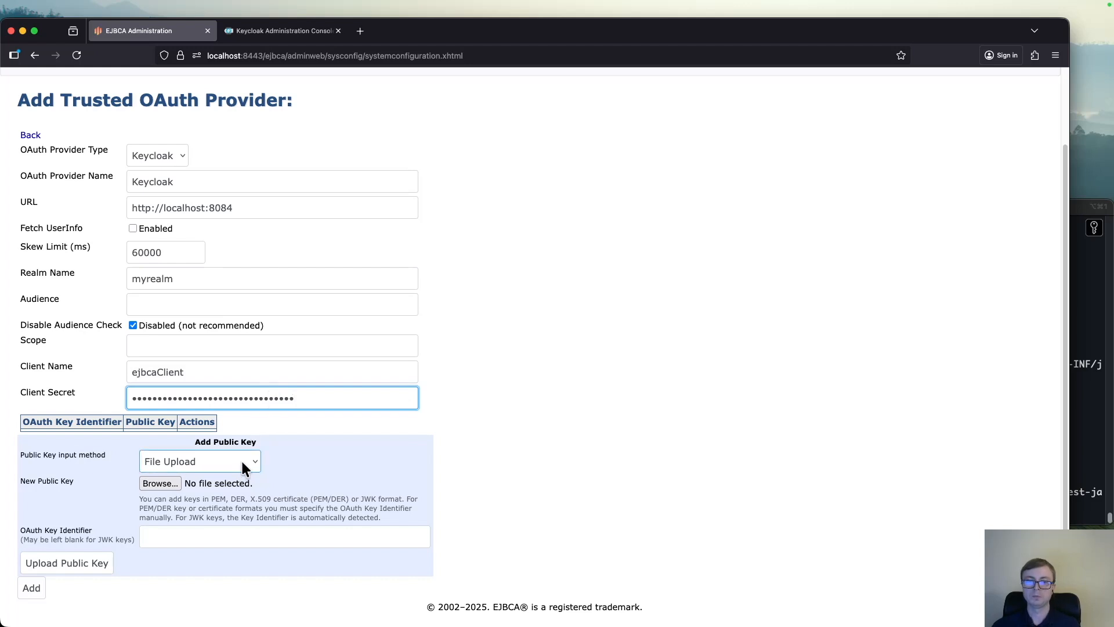
# Change the provider's public key input method to Input text value
pyautogui.click(241, 468)
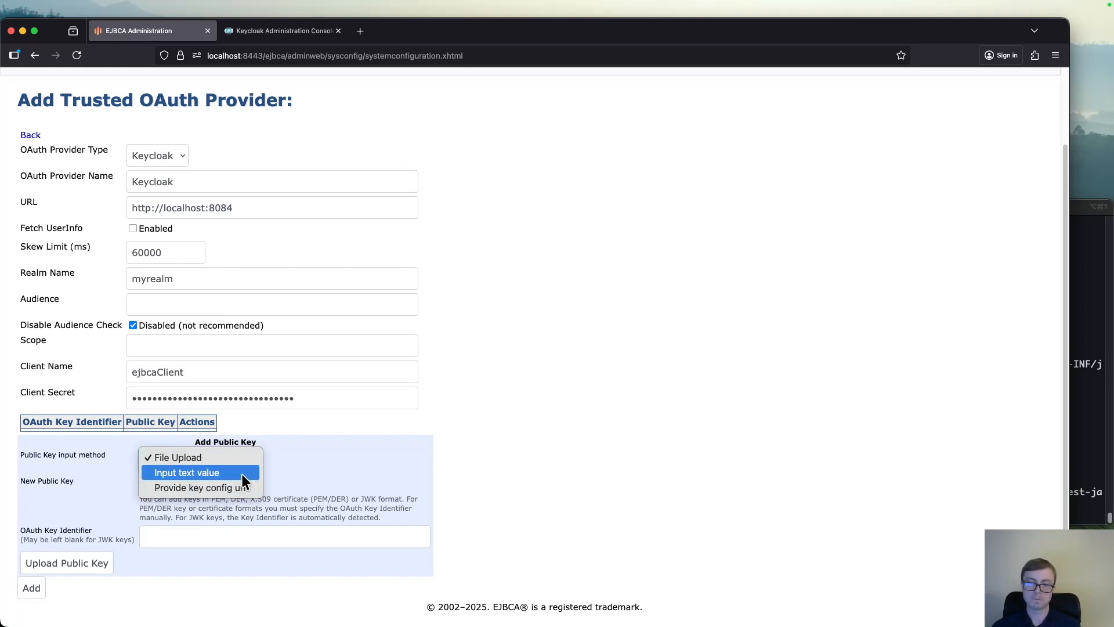
pyautogui.click(243, 471)
pyautogui.scroll(-3, 290, 458)
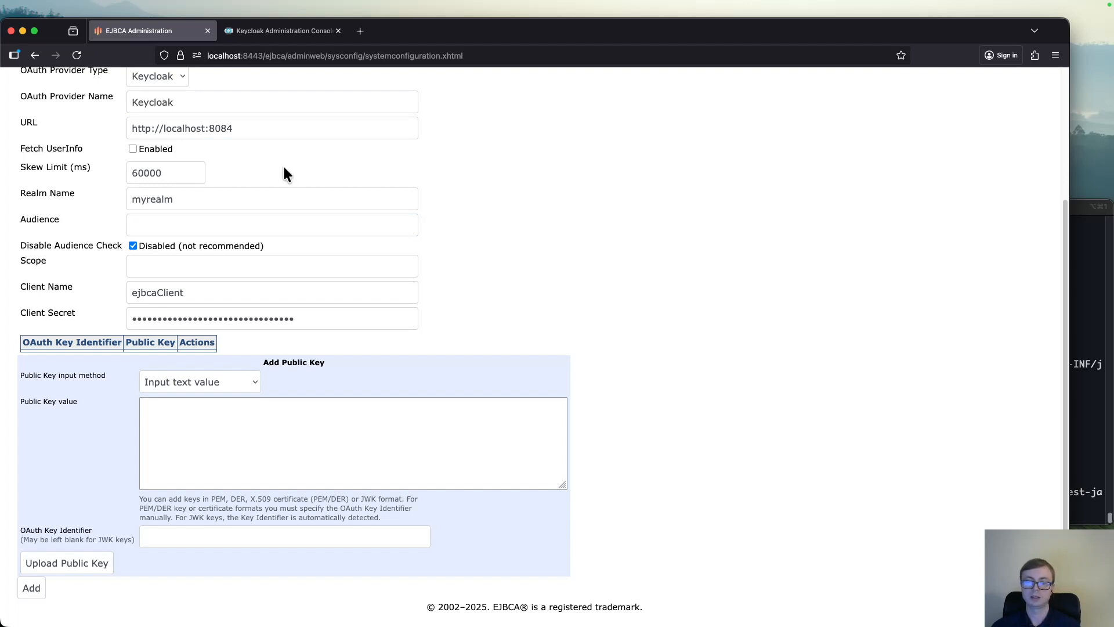
# Copy the Kid of the RS256 key from myrealm's keys in Keycloak and paste it as the OAuth Key Identifier in EJBCA
pyautogui.hotkey('ctrl', 'Tab')
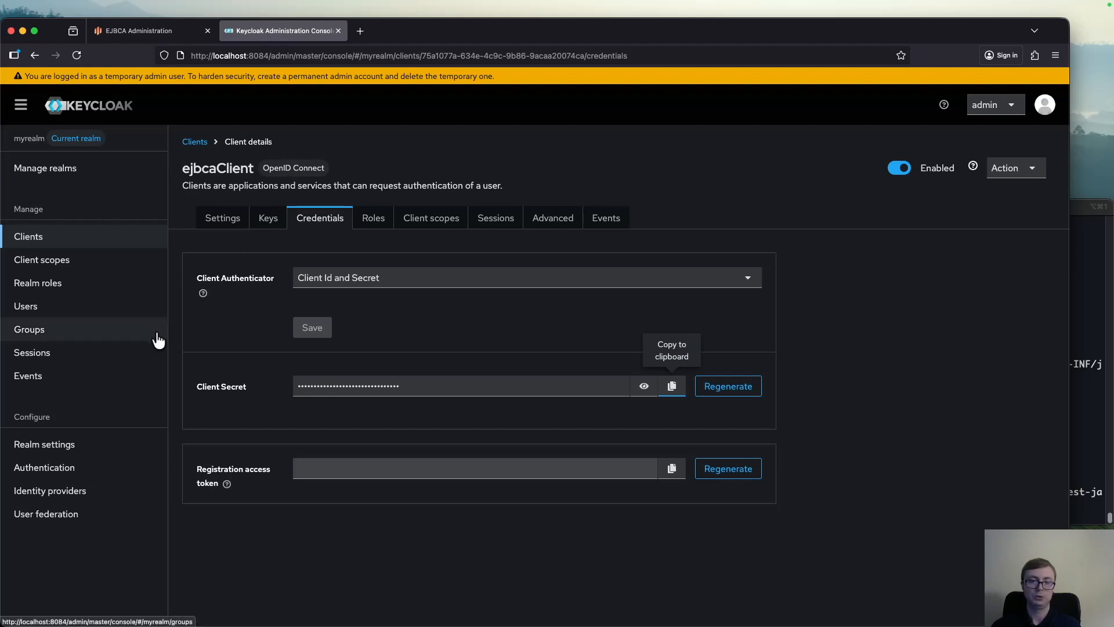
pyautogui.click(100, 456)
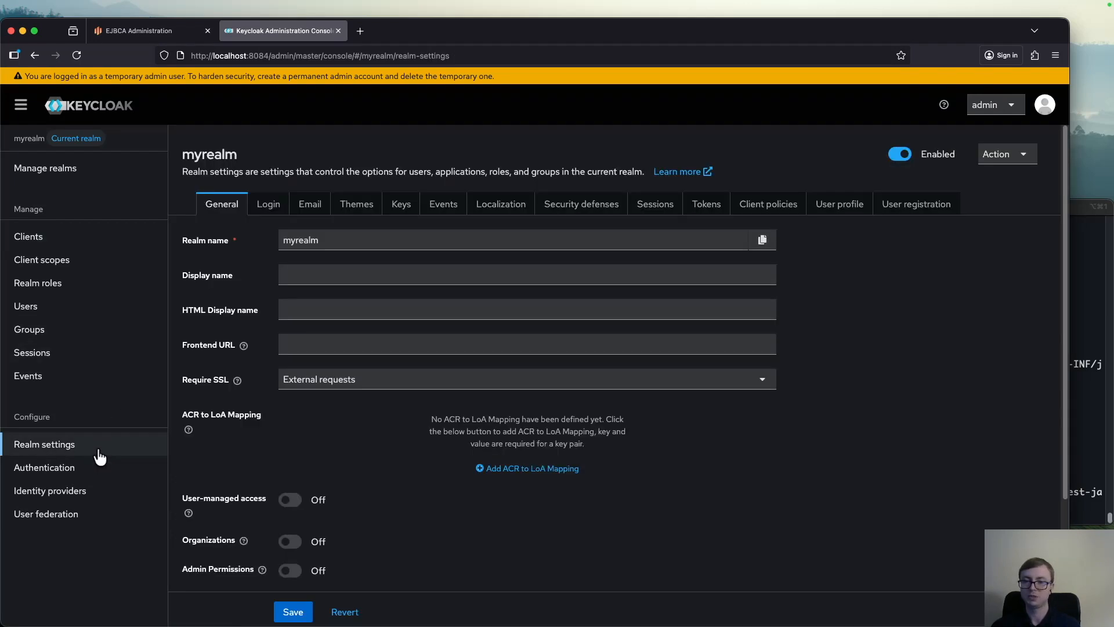
pyautogui.click(401, 214)
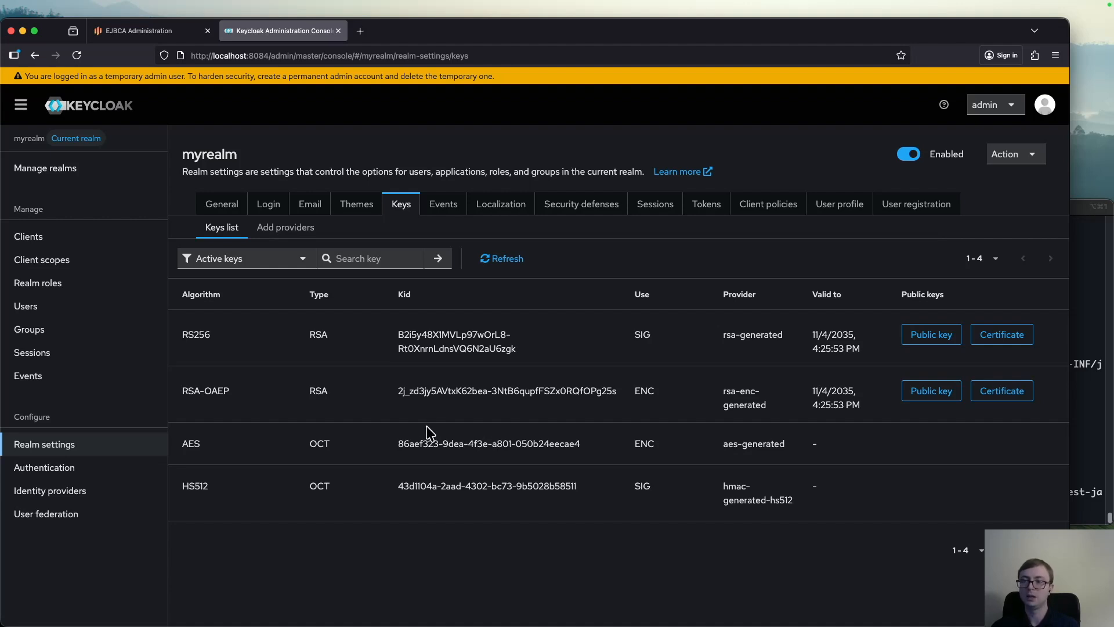
pyautogui.tripleClick(409, 335)
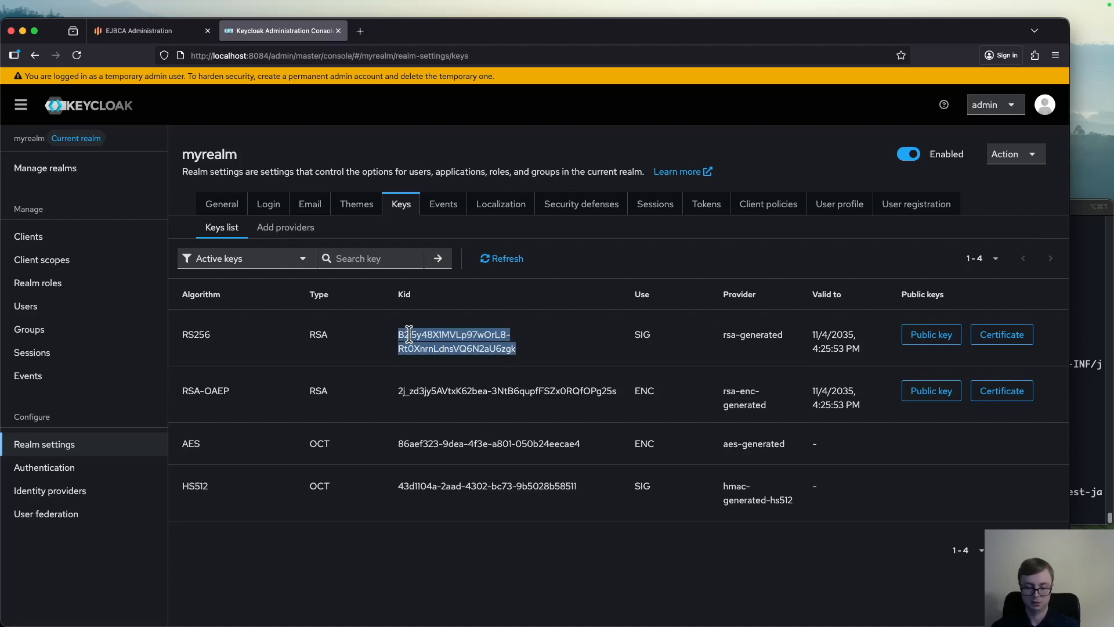
pyautogui.press('super+Tab')
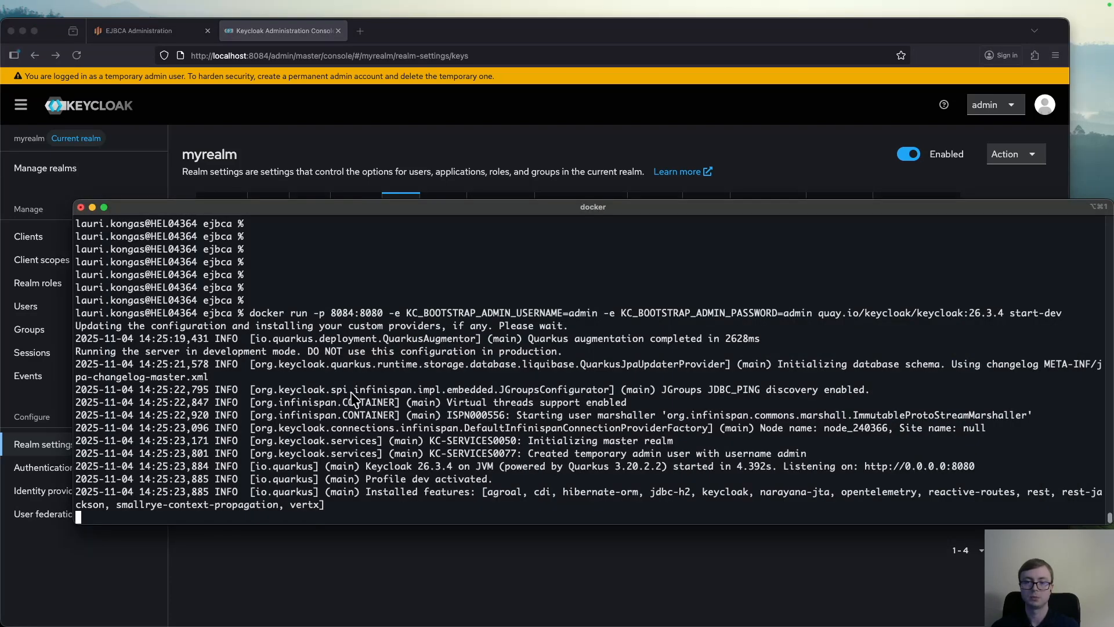
pyautogui.click(153, 34)
pyautogui.click(162, 535)
pyautogui.press('super+v')
# Copy the RS256 public key from Keycloak and paste it as the Public Key value in EJBCA
pyautogui.click(236, 435)
pyautogui.hotkey('ctrl', 'Tab')
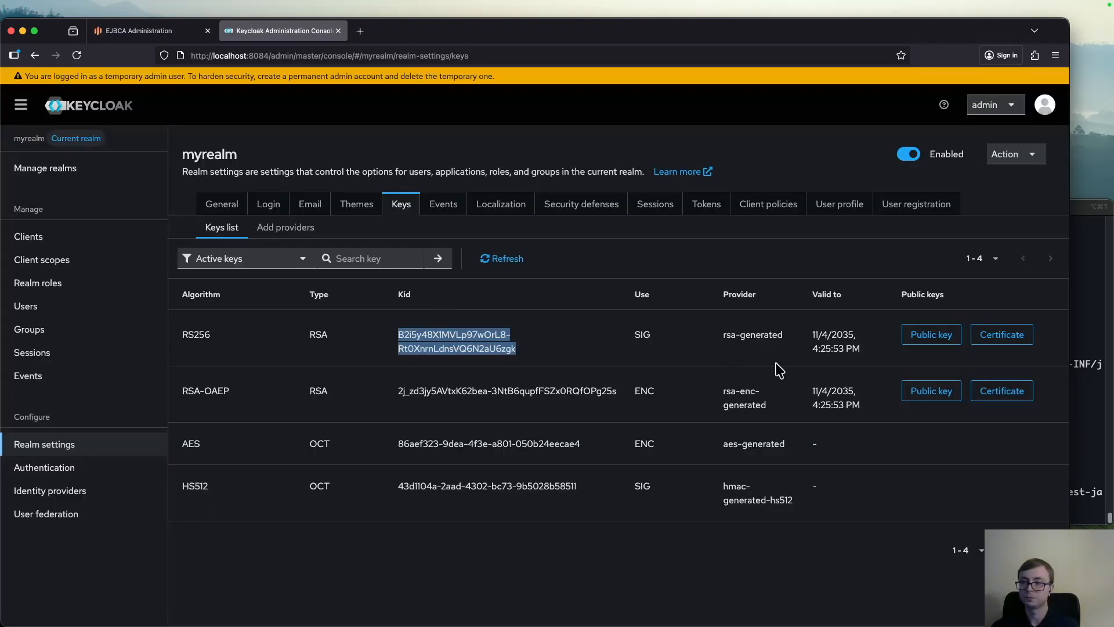
pyautogui.click(931, 334)
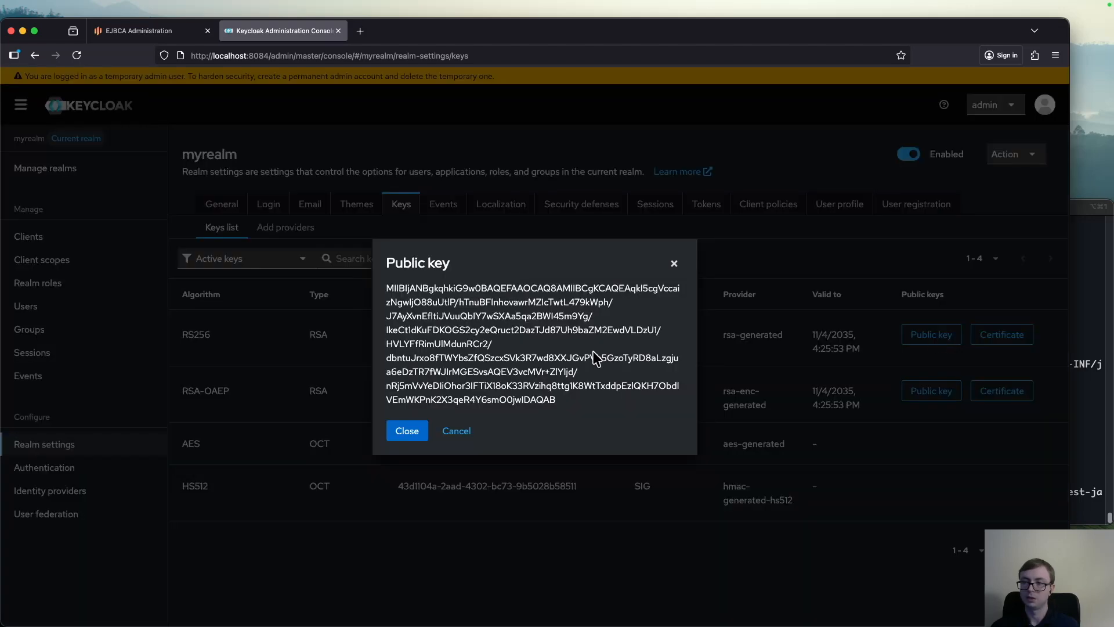
pyautogui.tripleClick(509, 392)
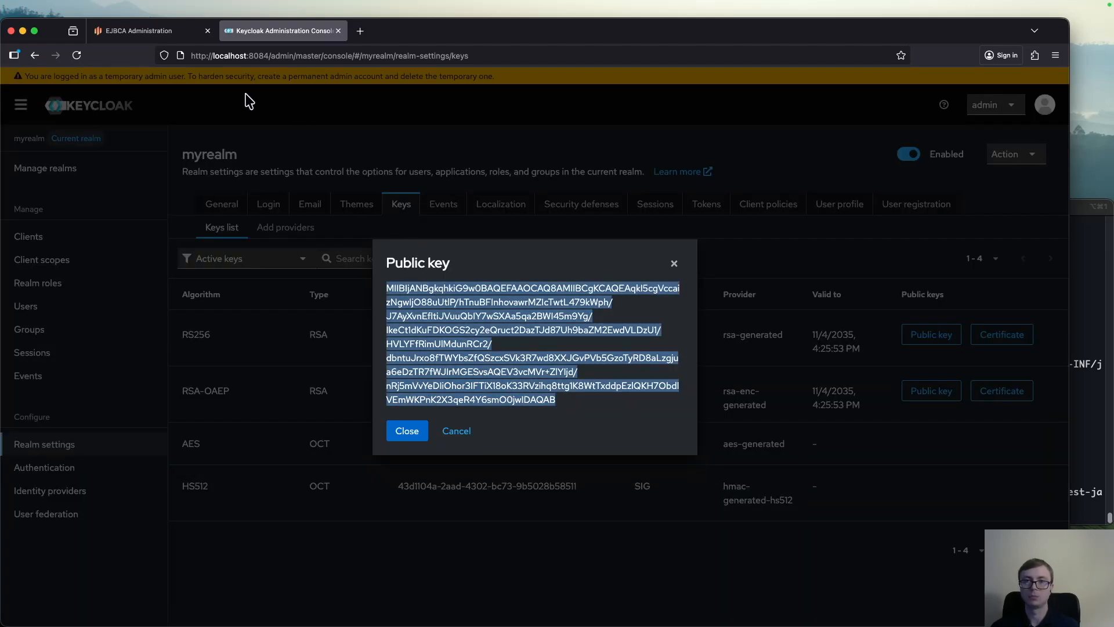
pyautogui.hotkey('ctrl', 'Tab')
pyautogui.press('super+v')
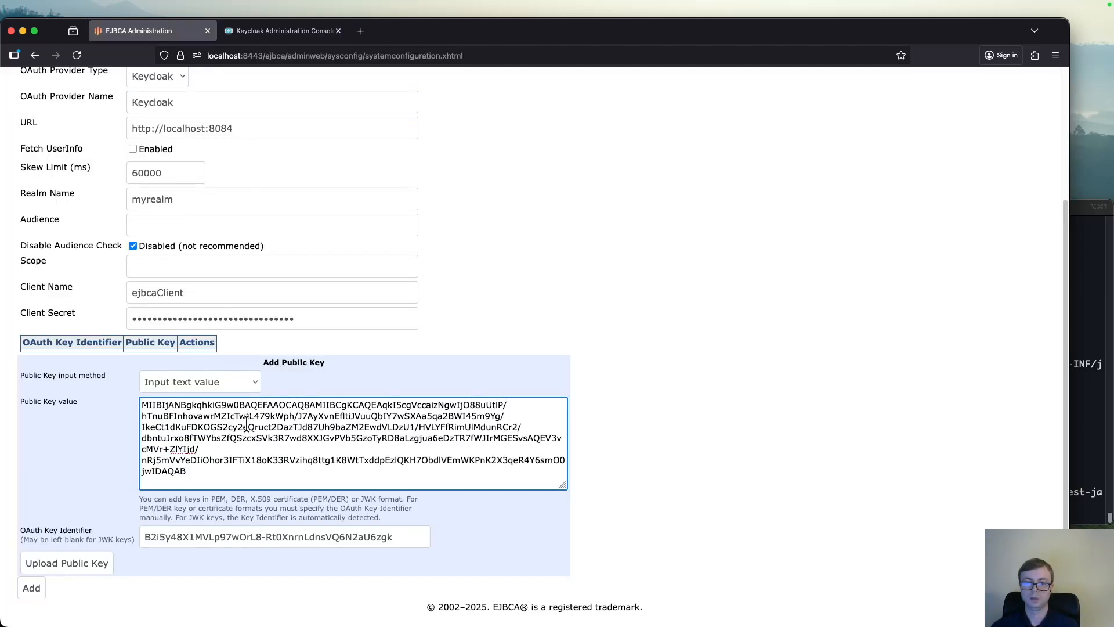
# Upload the entered public key and add the Keycloak provider to the trusted OAuth providers
pyautogui.click(84, 558)
pyautogui.scroll(-3, 281, 384)
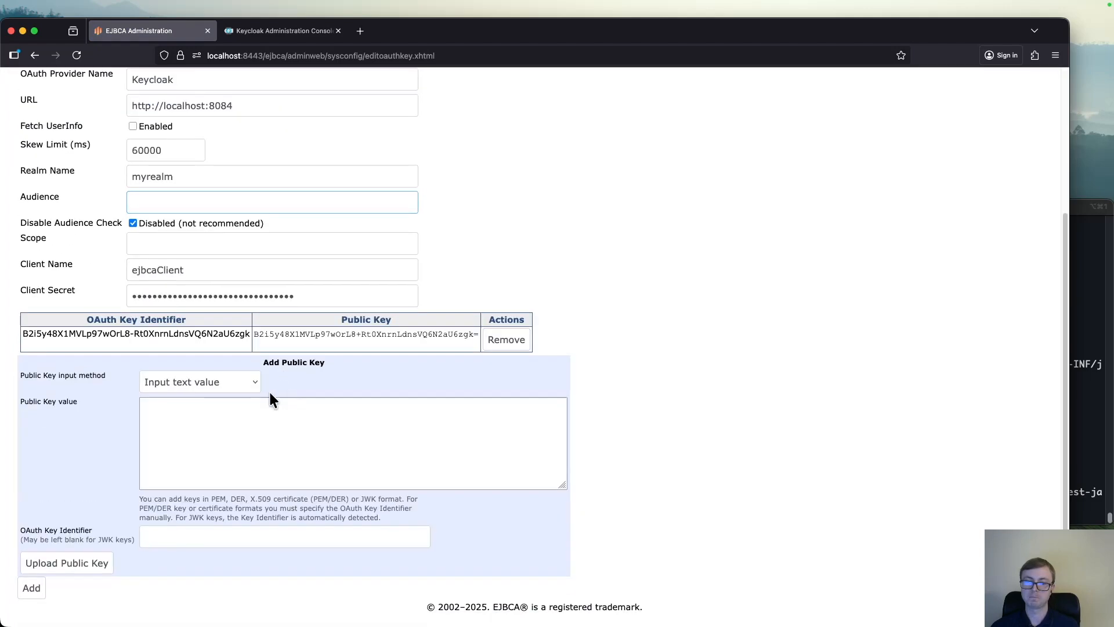
pyautogui.click(28, 586)
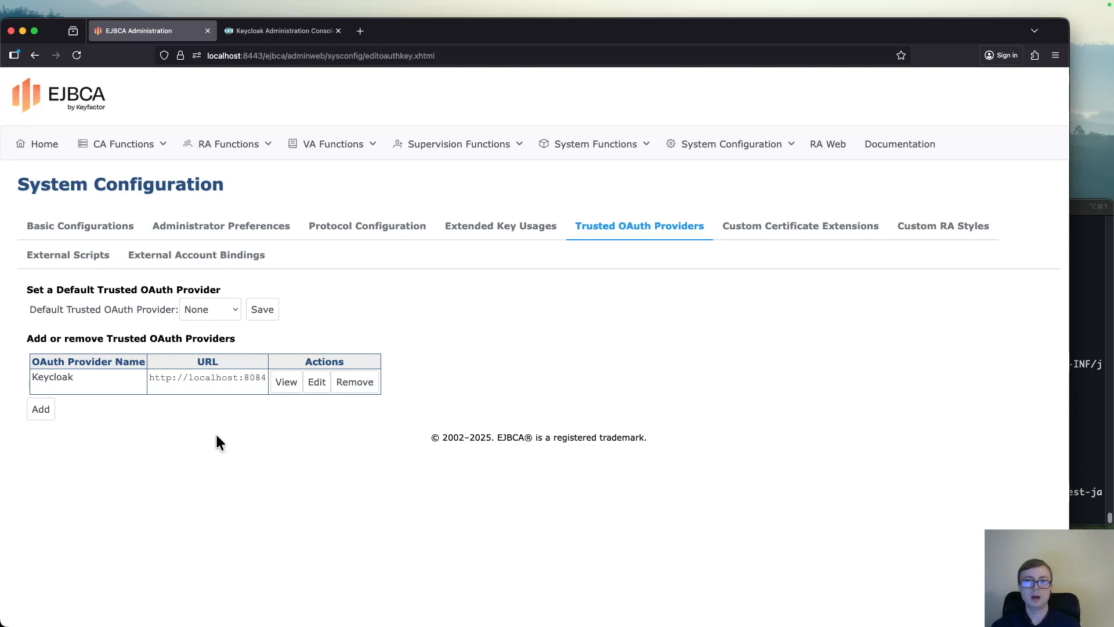
# Switch to Keycloak, close the public key dialog, and start a new user in myrealm with the username testuser
pyautogui.hotkey('ctrl', 'Tab')
pyautogui.click(408, 436)
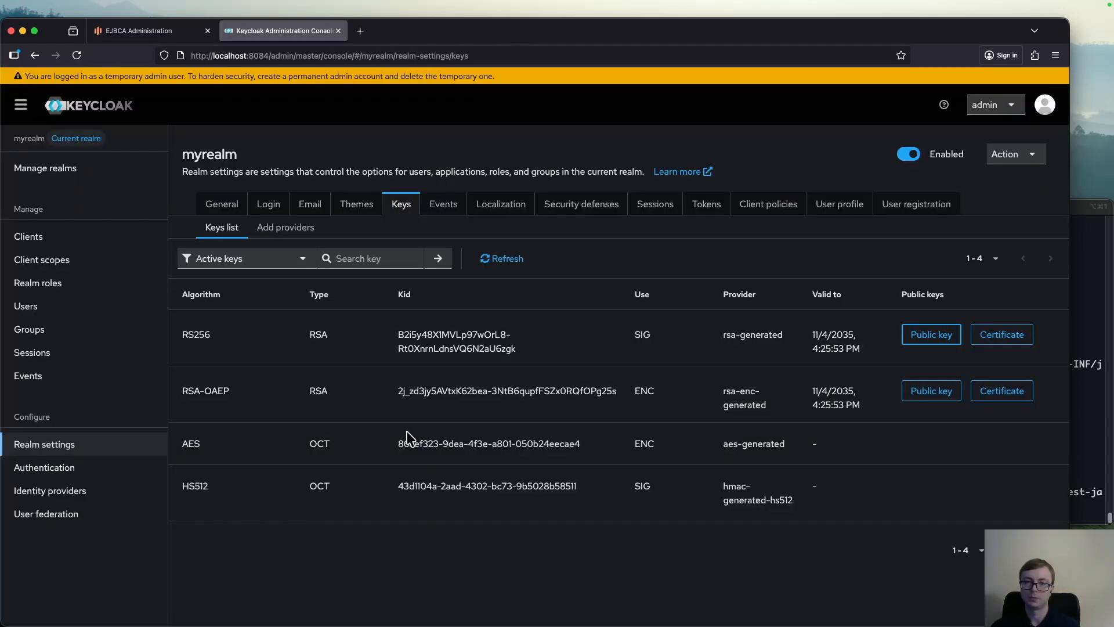
pyautogui.click(81, 307)
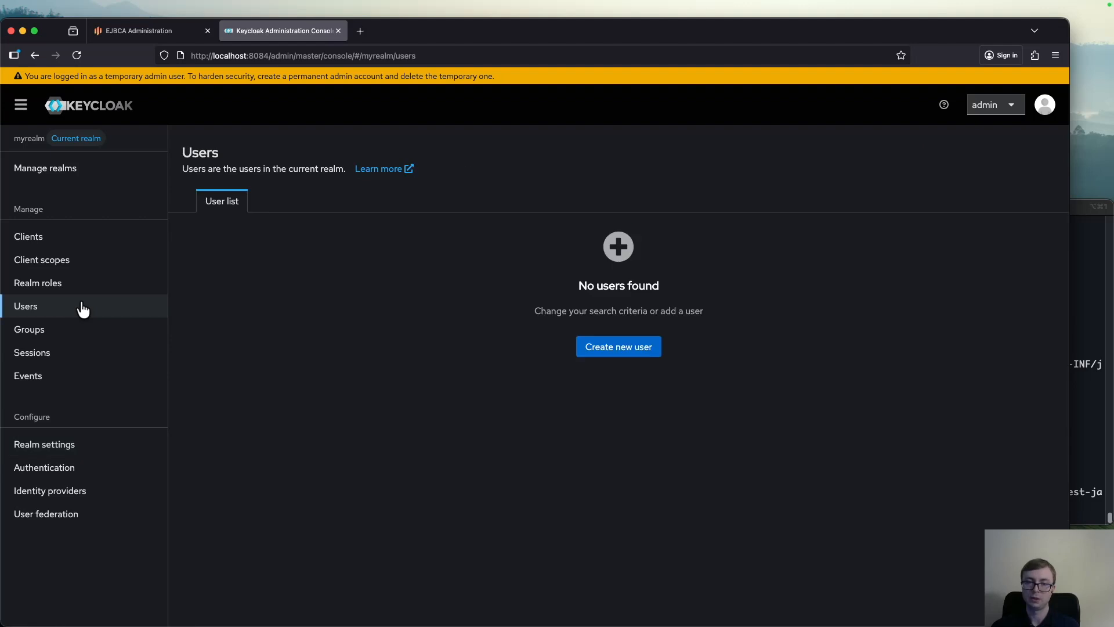
pyautogui.click(625, 356)
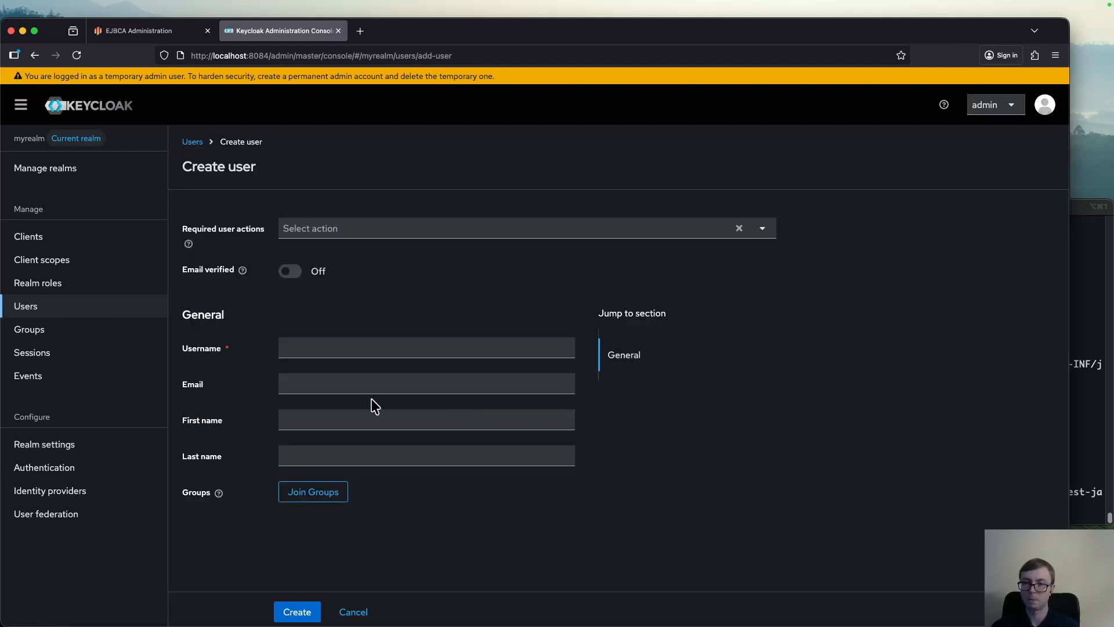
pyautogui.click(332, 346)
pyautogui.write('testuser')
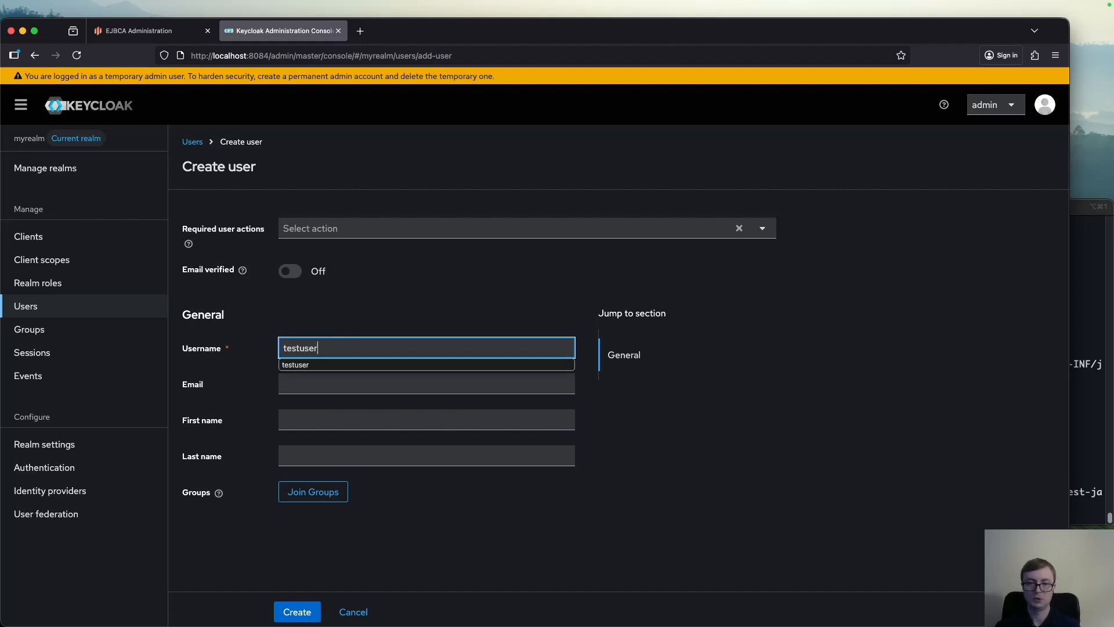
# Fill in the new user's email, enter Firstname and Lastname as the first and last names, and create the user
pyautogui.press('Tab')
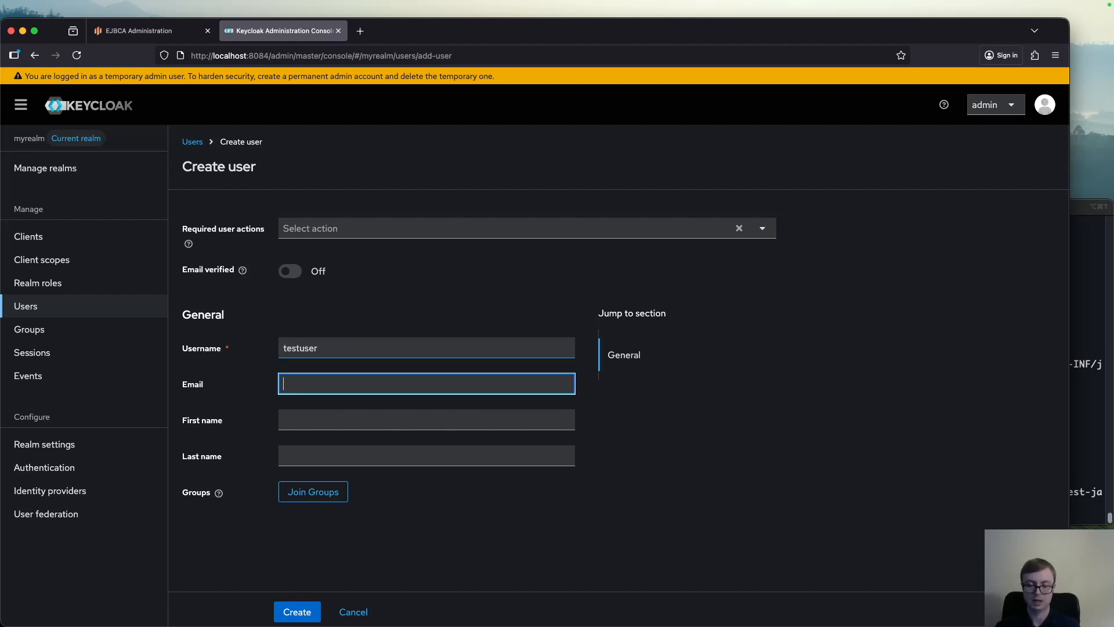
pyautogui.write('test')
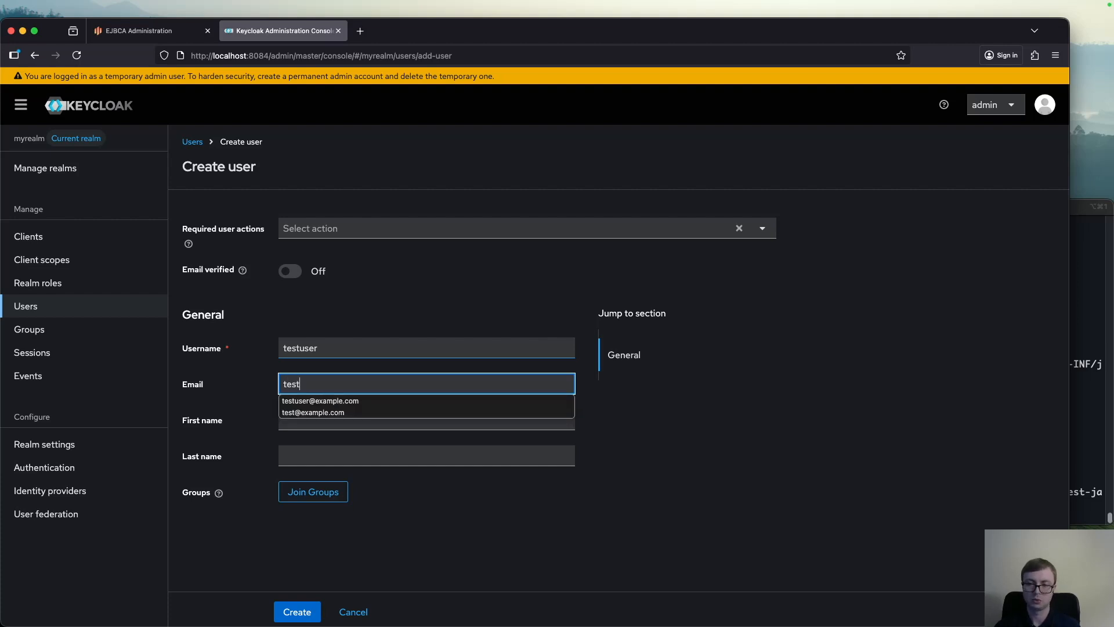
pyautogui.write('user@')
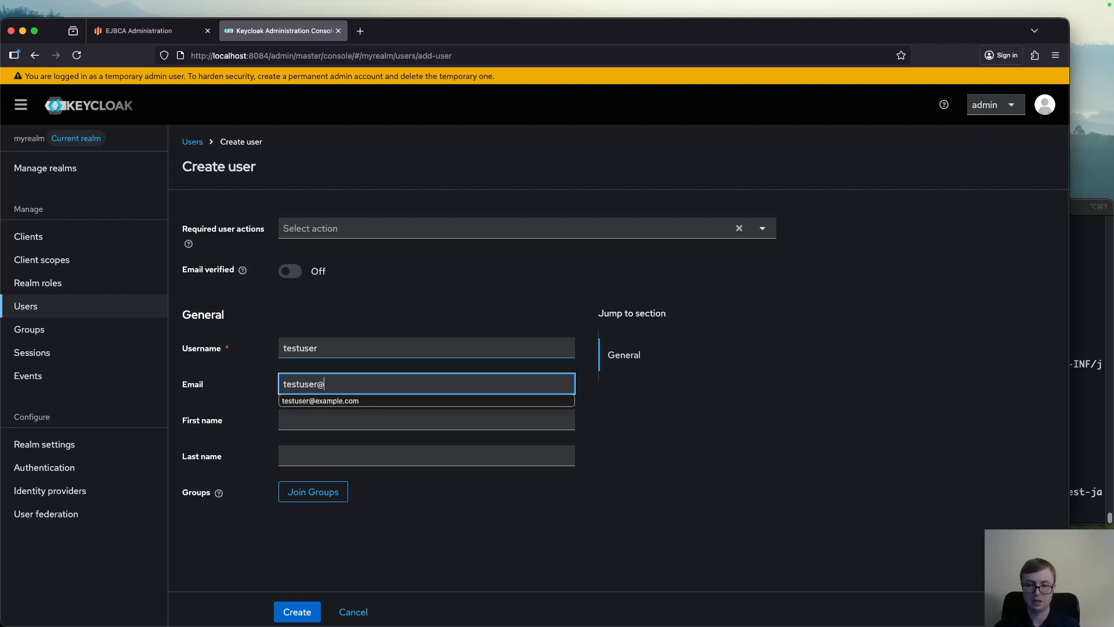
pyautogui.write('example.com')
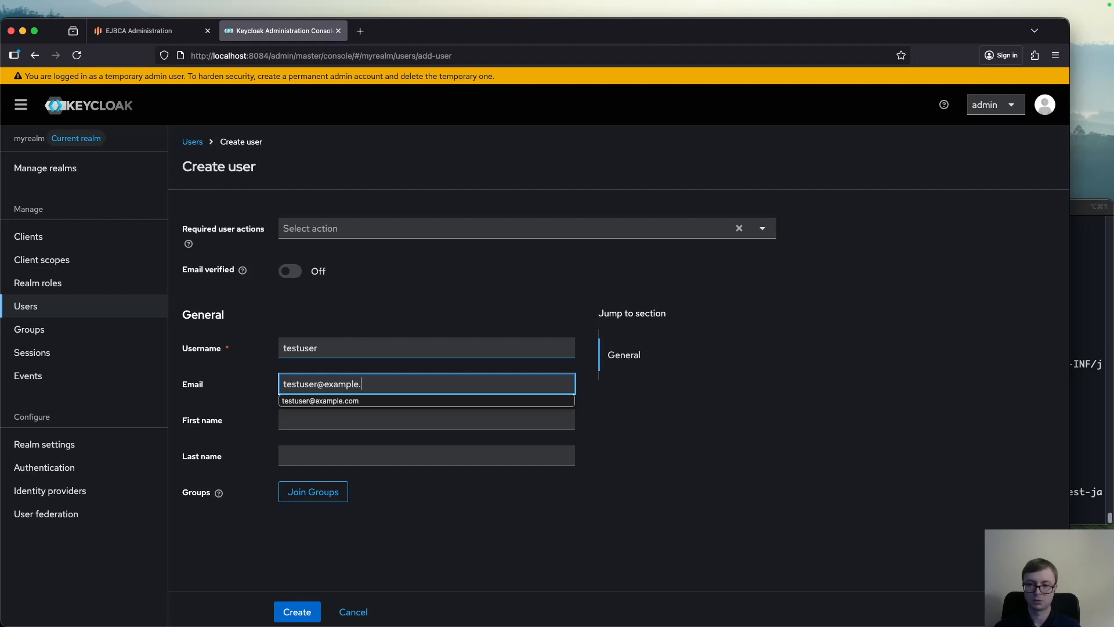
pyautogui.click(330, 421)
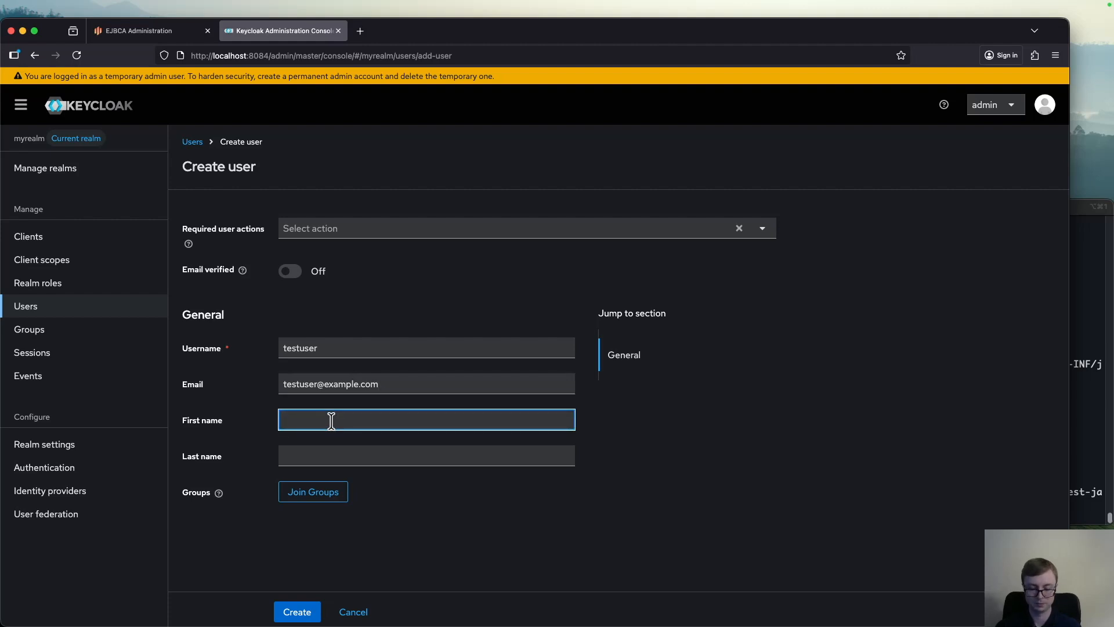
pyautogui.write('Firstname')
pyautogui.press('Tab')
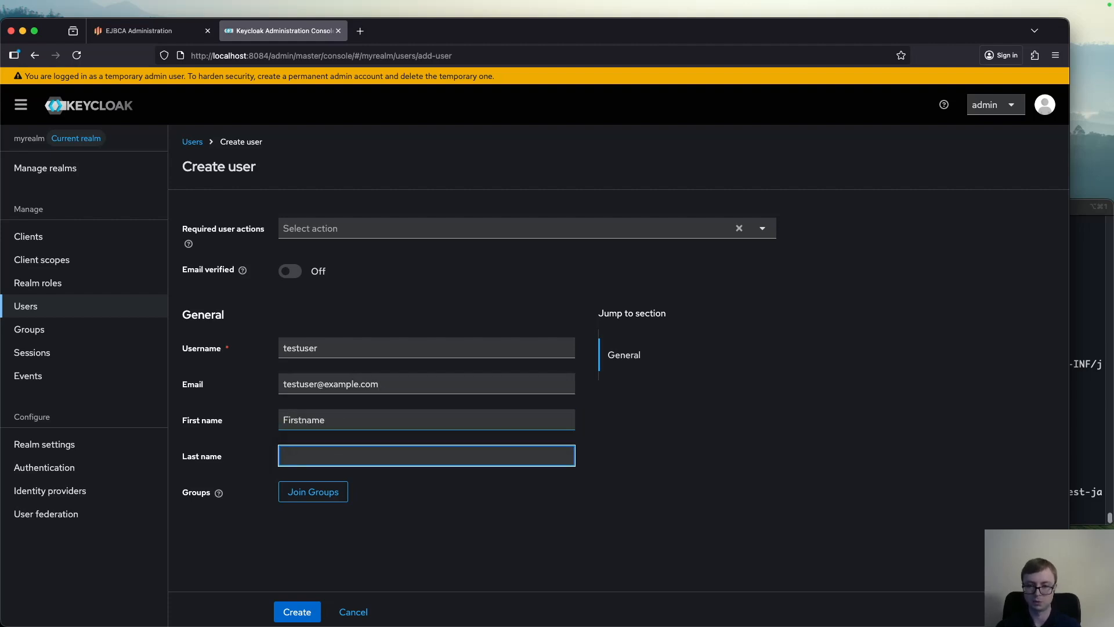
pyautogui.write('Lastname')
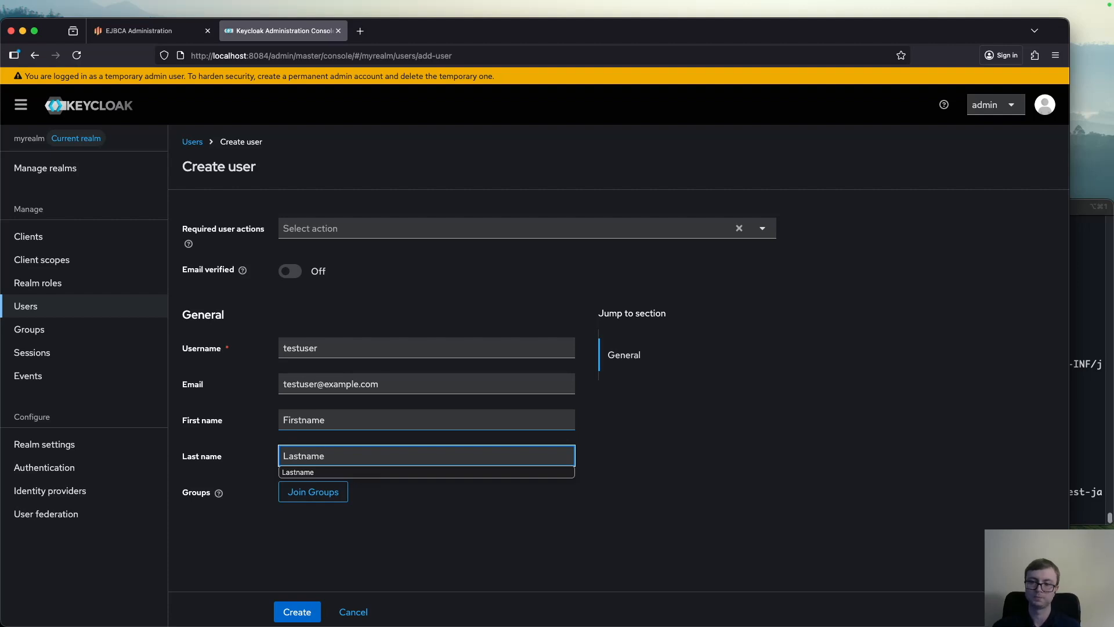
pyautogui.click(295, 611)
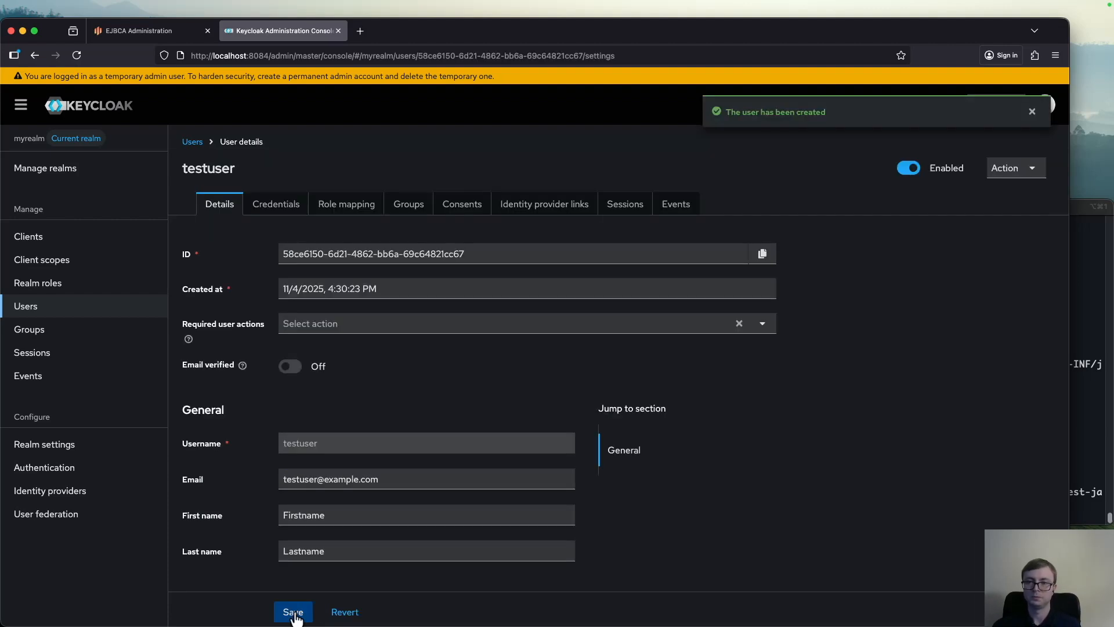
# Start setting a password for testuser and enter the account password in both the password and confirmation fields
pyautogui.click(275, 203)
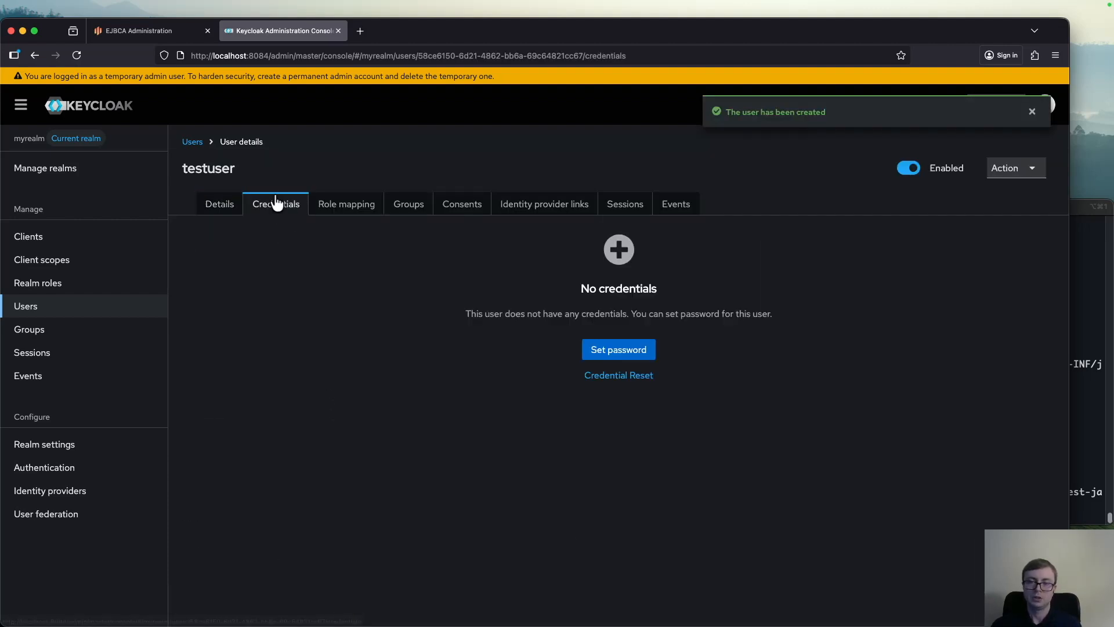
pyautogui.click(631, 354)
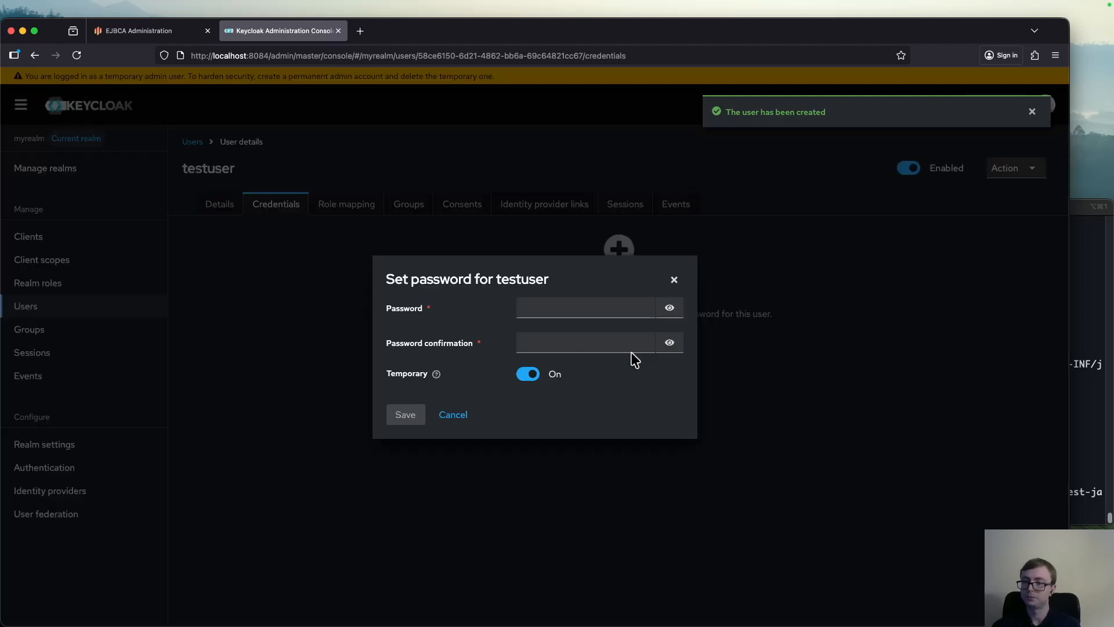
pyautogui.click(565, 308)
pyautogui.write('•••••')
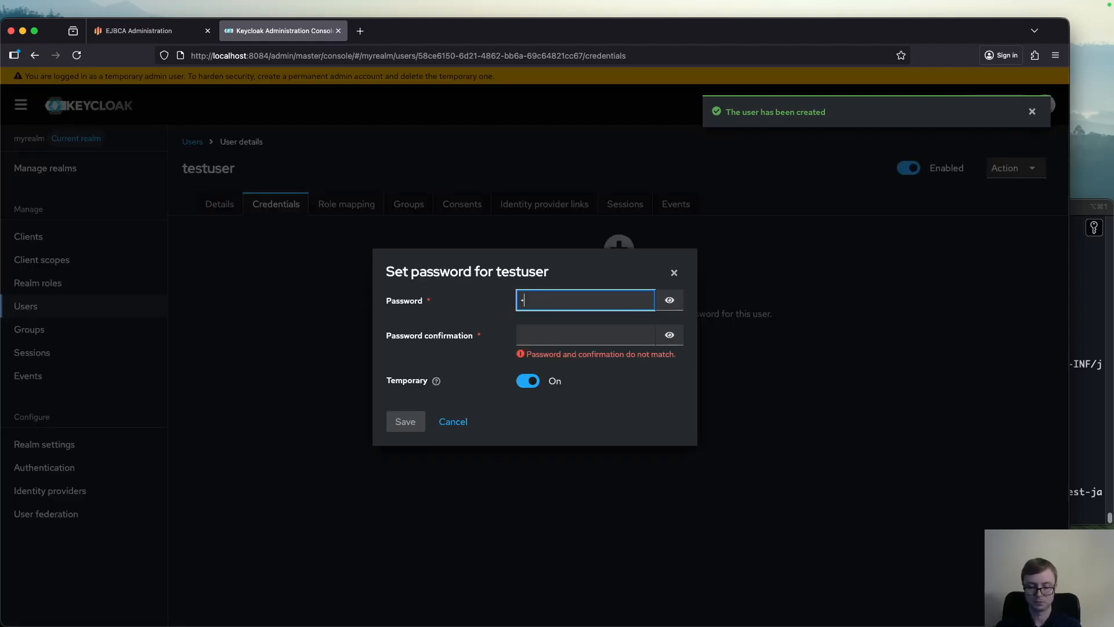
pyautogui.write('•')
pyautogui.press('Tab')
pyautogui.press('Tab')
pyautogui.write('•••••')
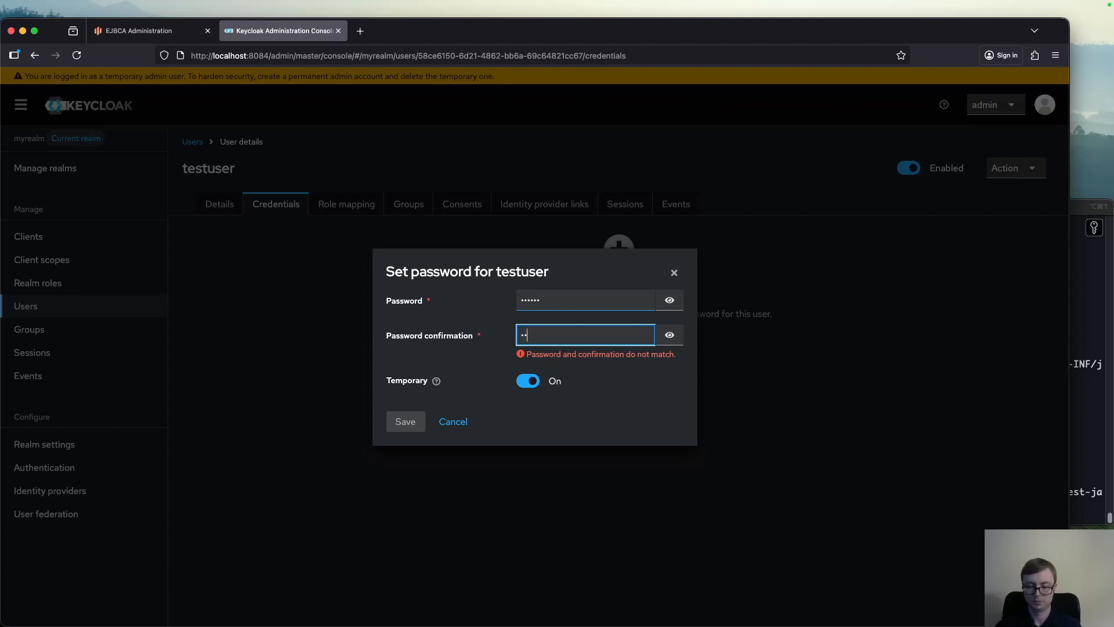
pyautogui.write('•')
# Turn off the Temporary option for testuser's password, then save and confirm the password
pyautogui.press('Tab')
pyautogui.press('Tab')
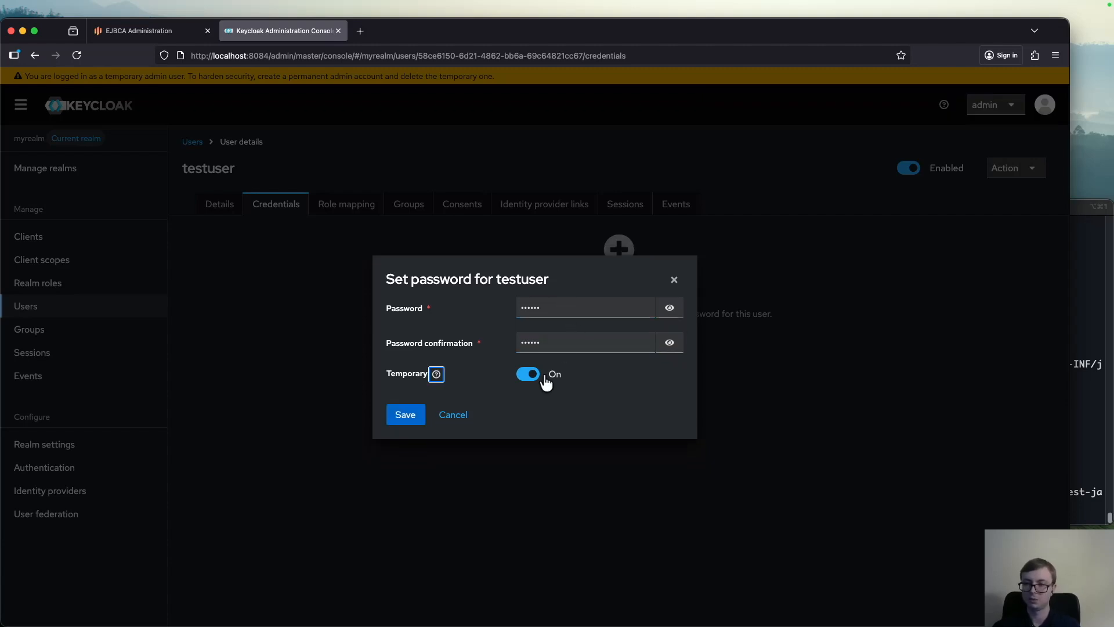
pyautogui.click(527, 374)
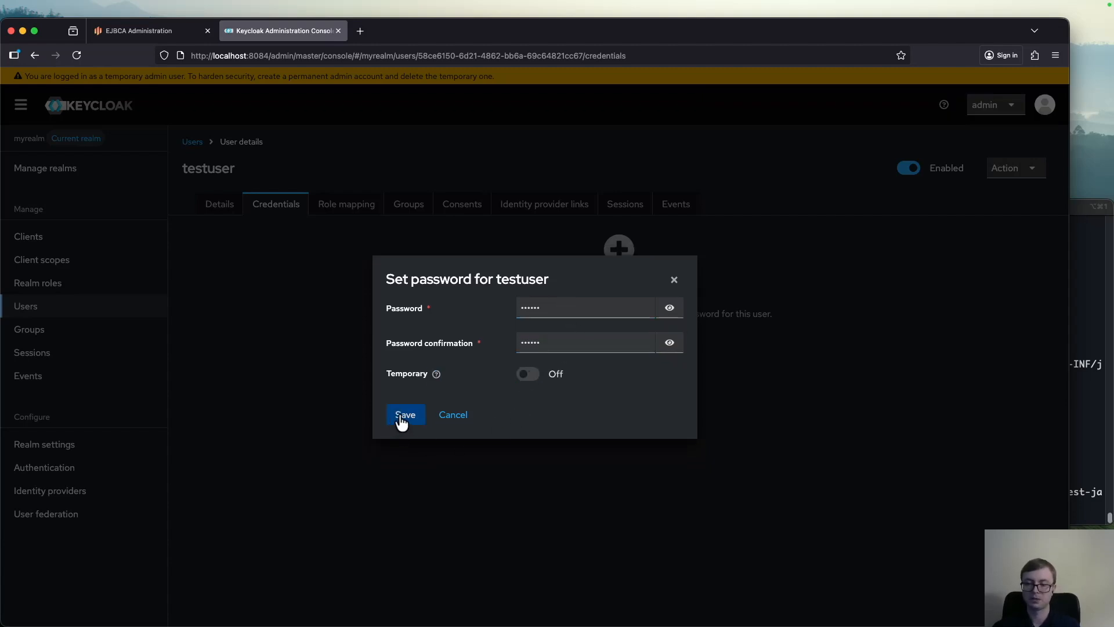
pyautogui.click(400, 419)
pyautogui.click(423, 381)
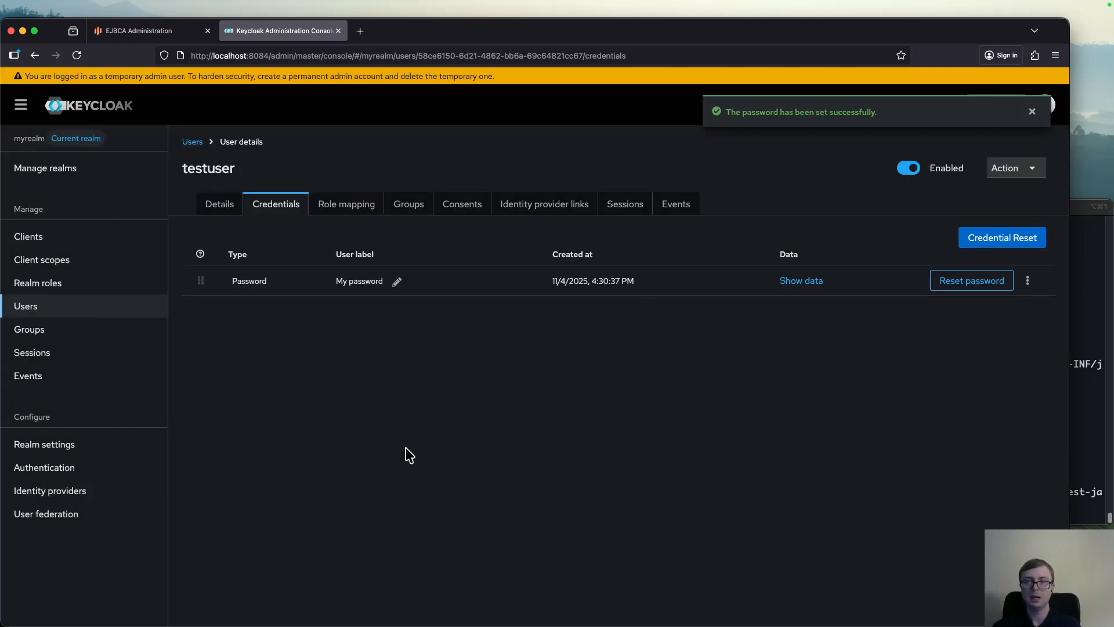
# Switch to EJBCA and open the members of the Super Administrator Role under Roles and Access Rules
pyautogui.hotkey('ctrl', 'shift', 'Tab')
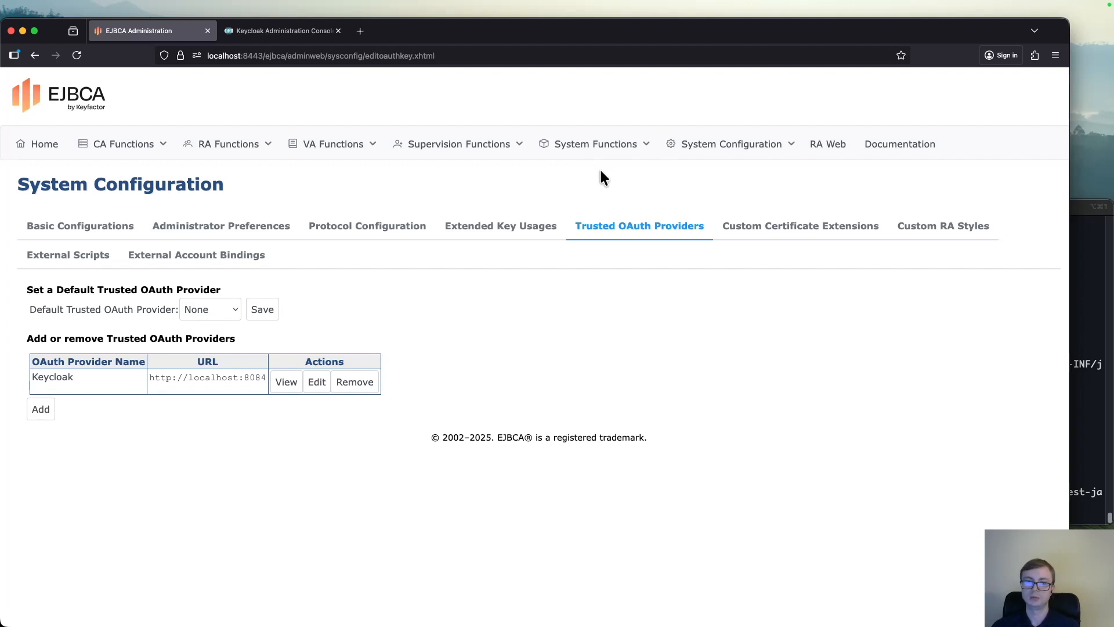
pyautogui.click(624, 149)
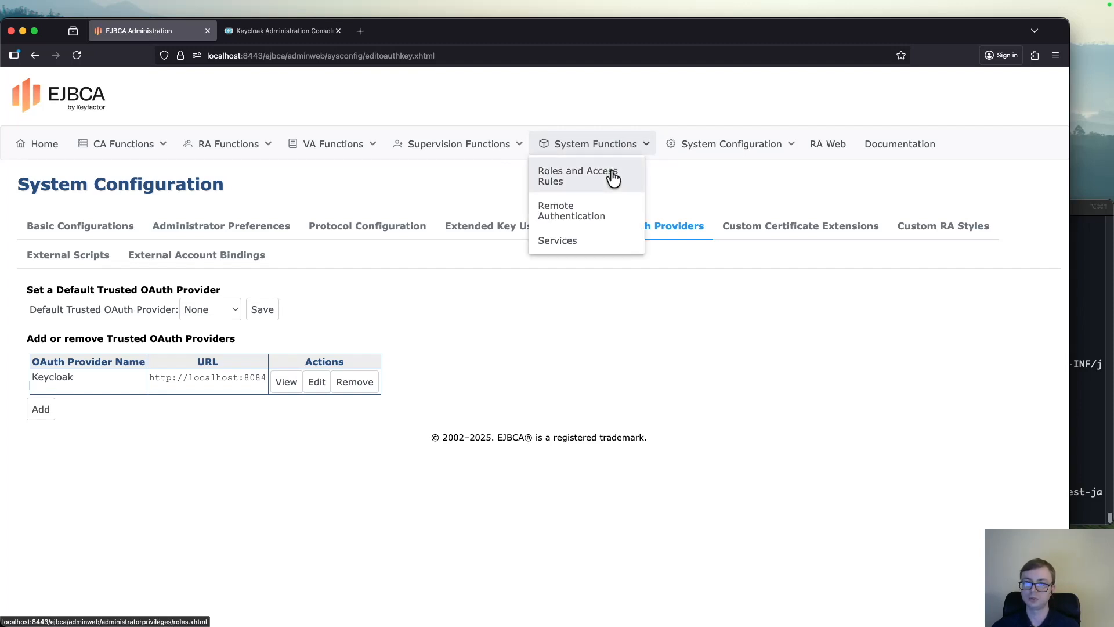
pyautogui.click(612, 177)
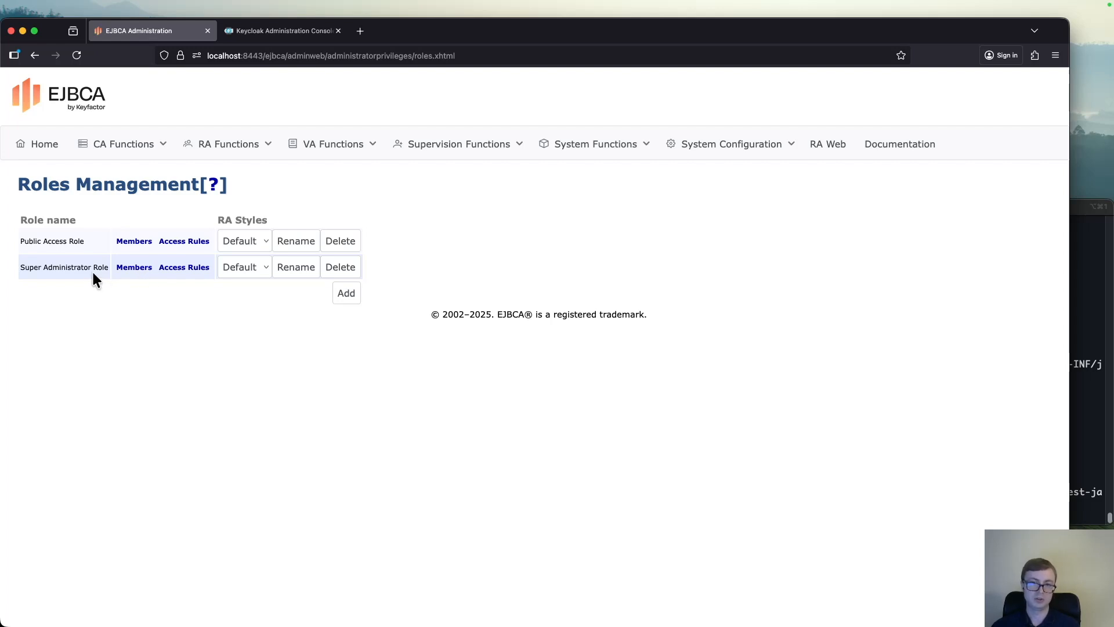
pyautogui.click(136, 277)
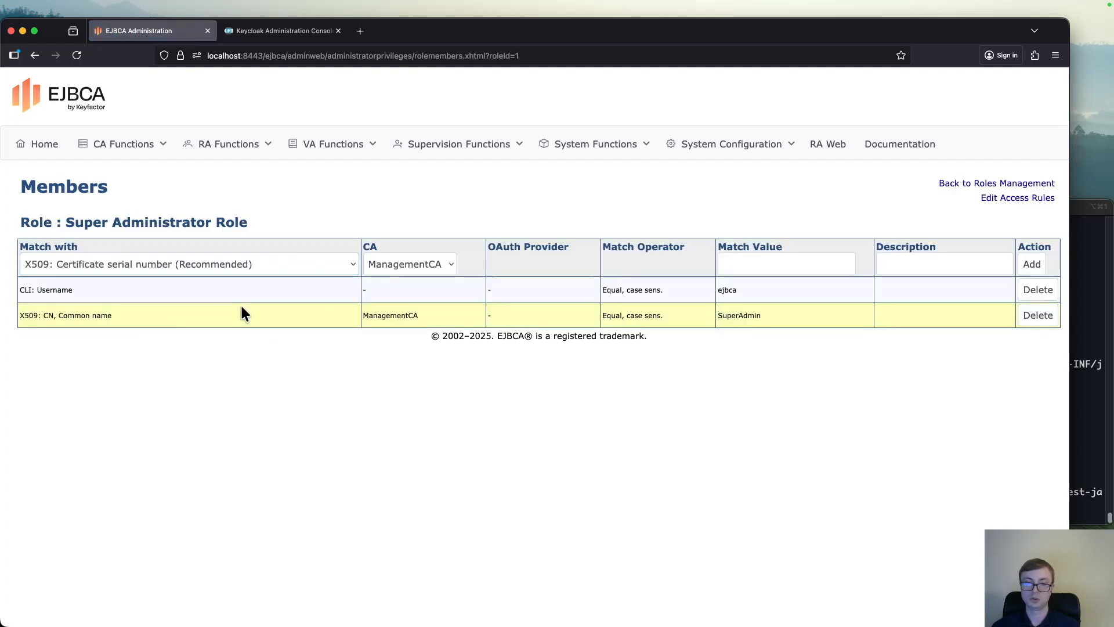
# Set the new role member to match with OAuth 2 JWT: Subject ("sub") claim, using Keycloak as the OAuth provider
pyautogui.click(203, 261)
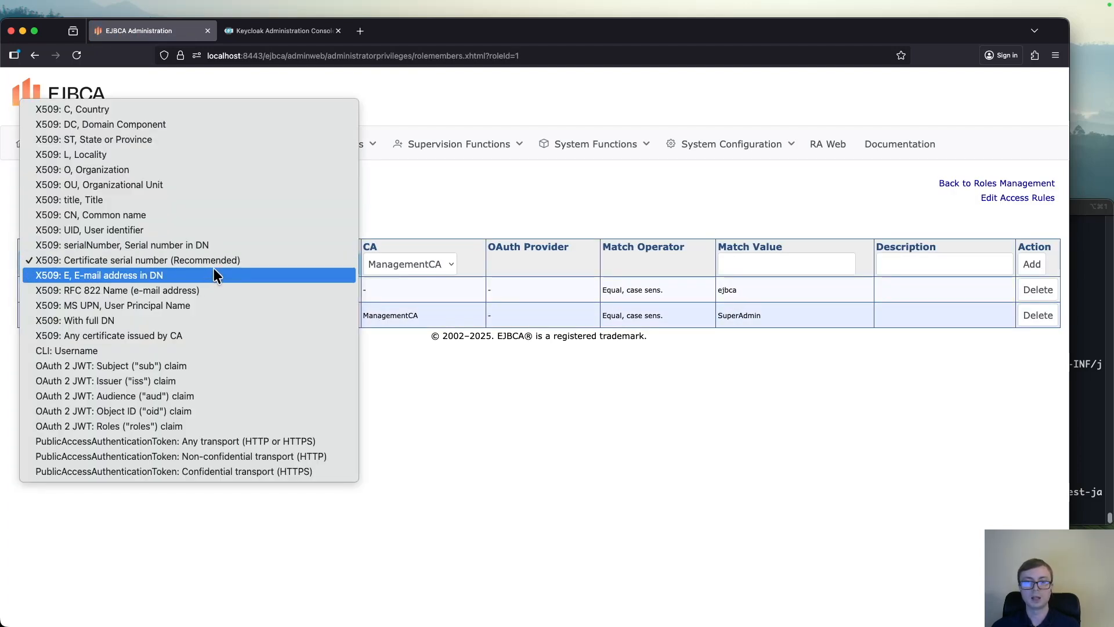
pyautogui.click(247, 367)
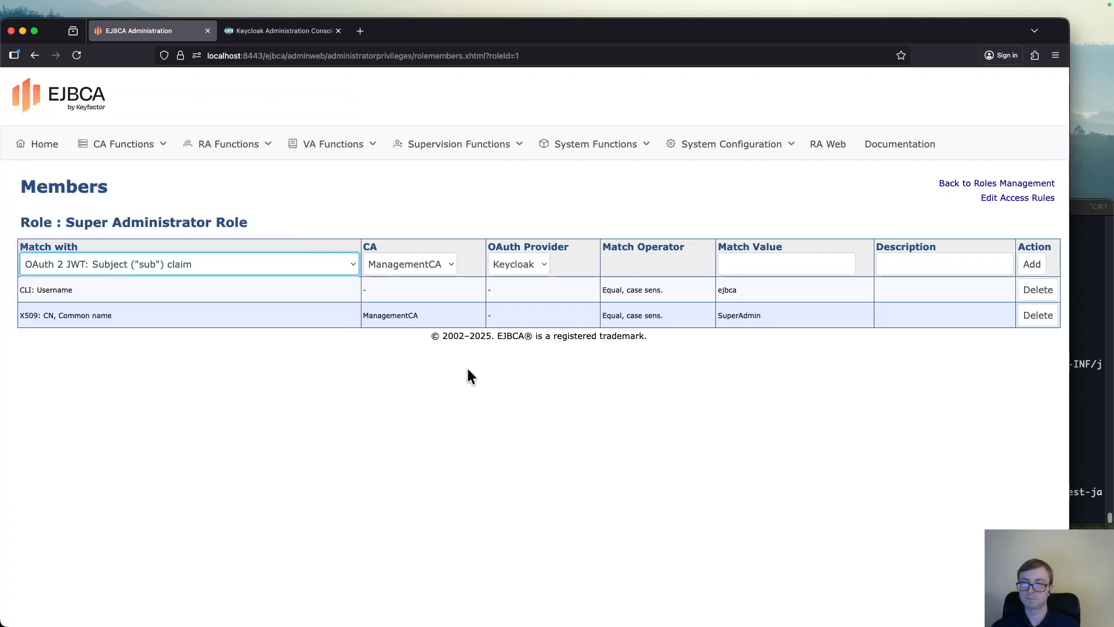
pyautogui.click(543, 266)
pyautogui.click(567, 266)
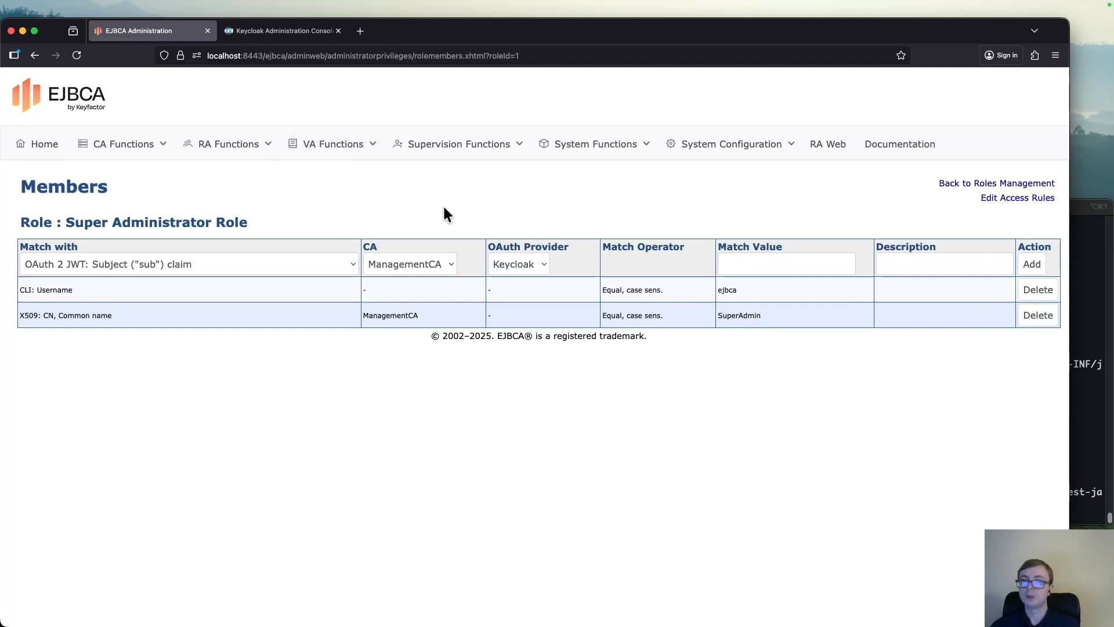
# Copy testuser's ID from the Keycloak user details, paste it as the Match Value in EJBCA, and add the role member
pyautogui.hotkey('ctrl', 'Tab')
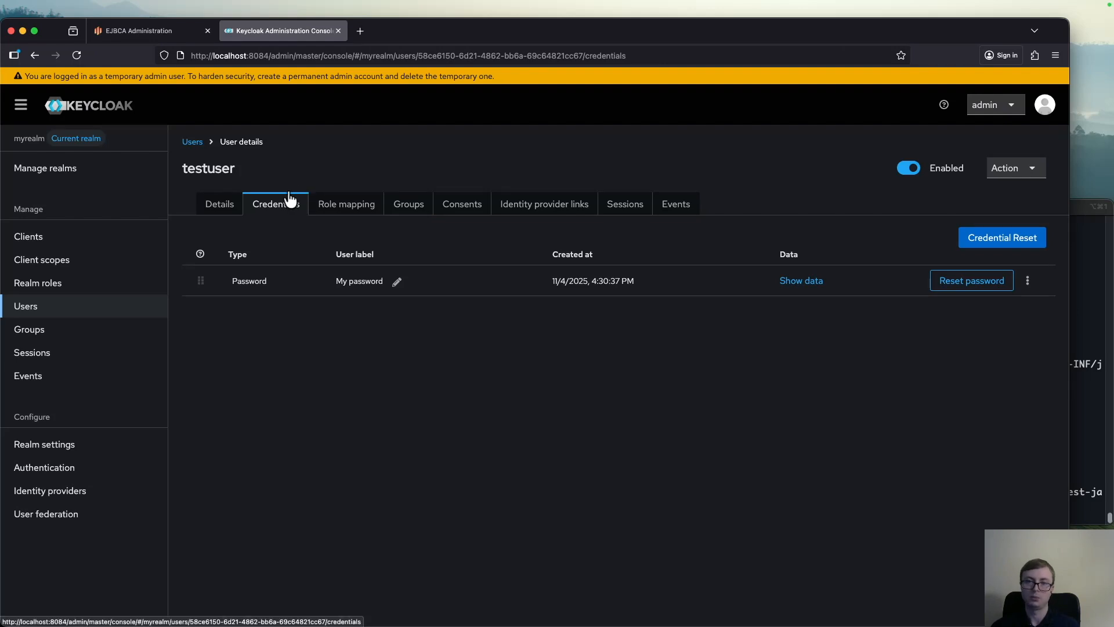
pyautogui.click(223, 214)
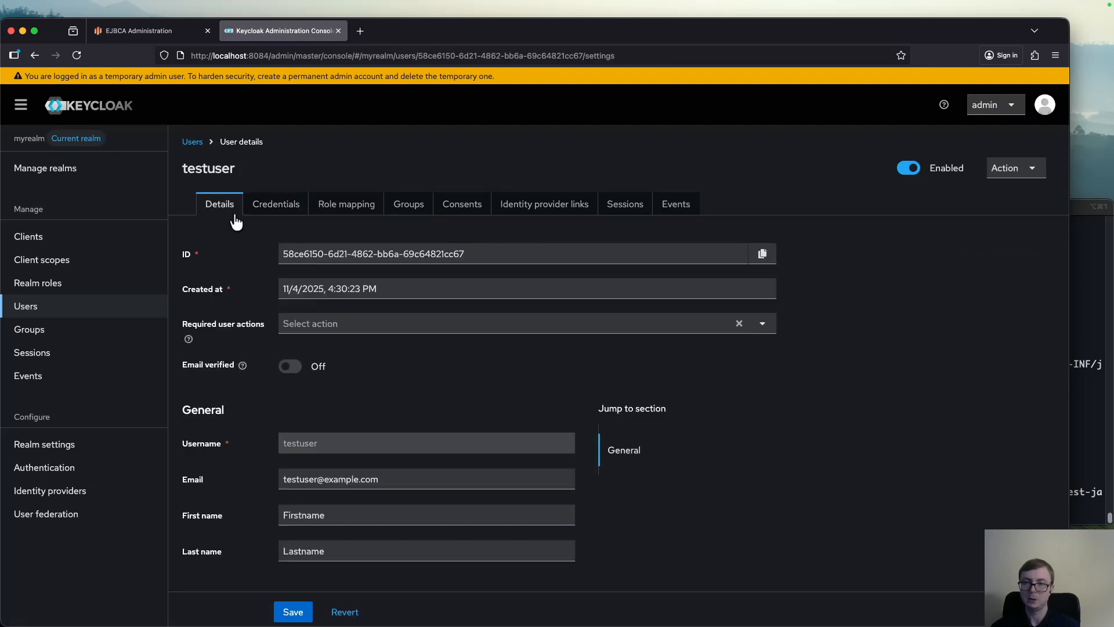
pyautogui.click(763, 259)
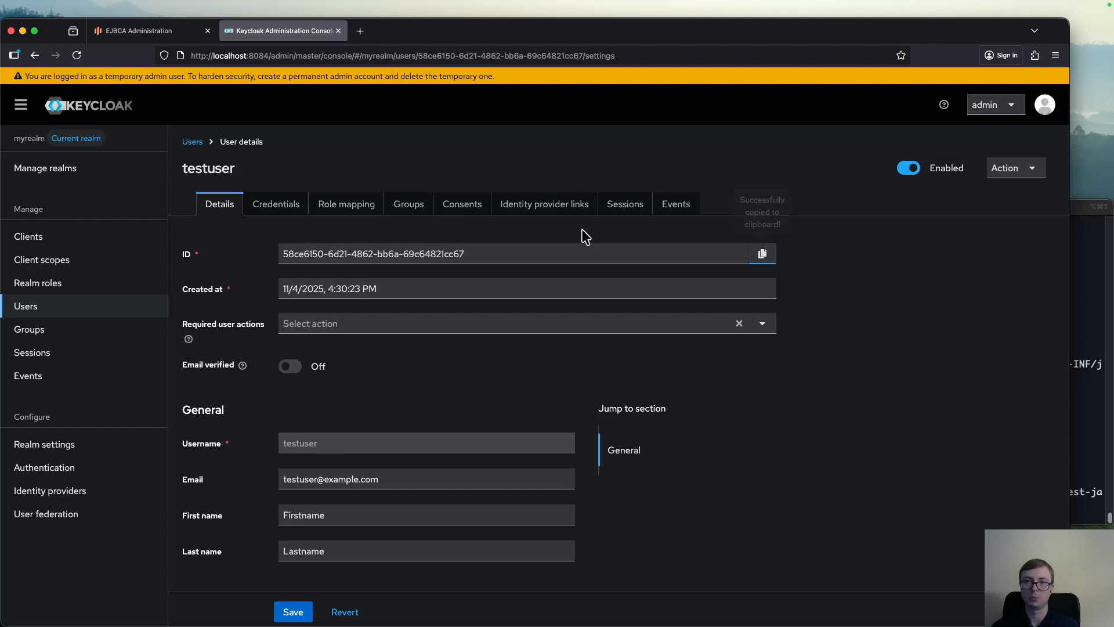
pyautogui.hotkey('ctrl', 'Tab')
pyautogui.click(812, 265)
pyautogui.press('super+v')
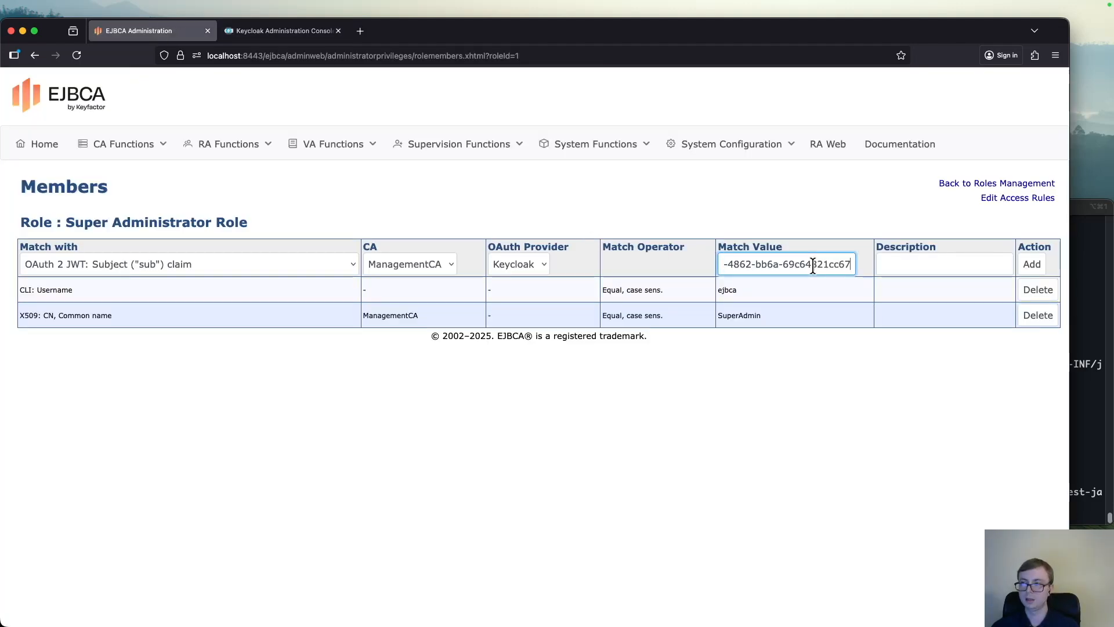
pyautogui.click(1031, 265)
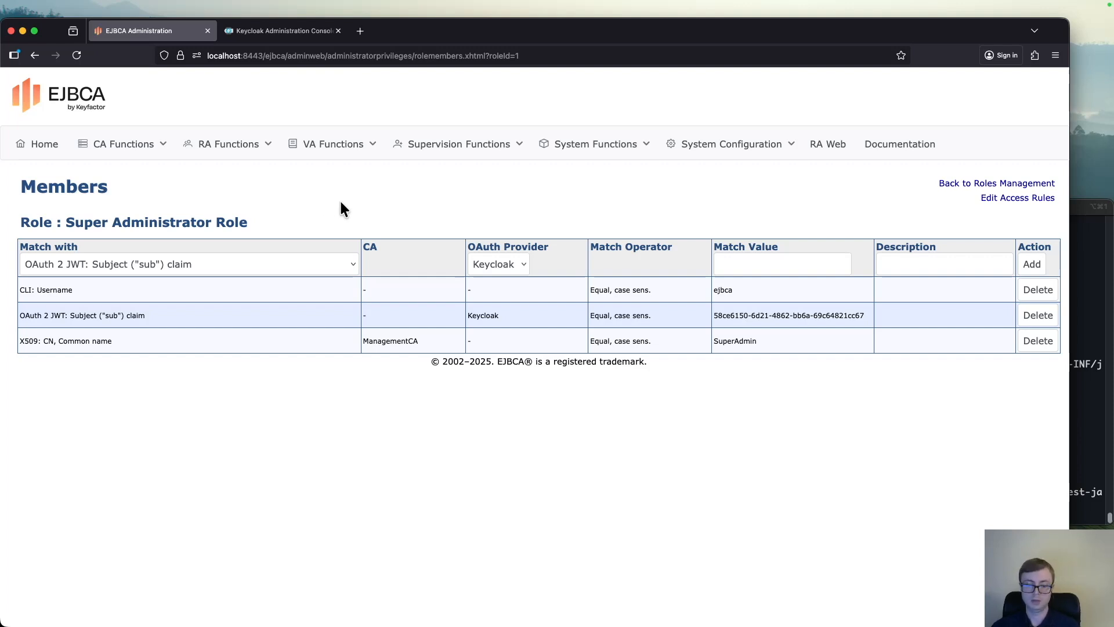
# Open the EJBCA administration page at localhost:8442/ejbca/adminweb/index.xhtml in a new browser tab
pyautogui.press('super+t')
pyautogui.write('local')
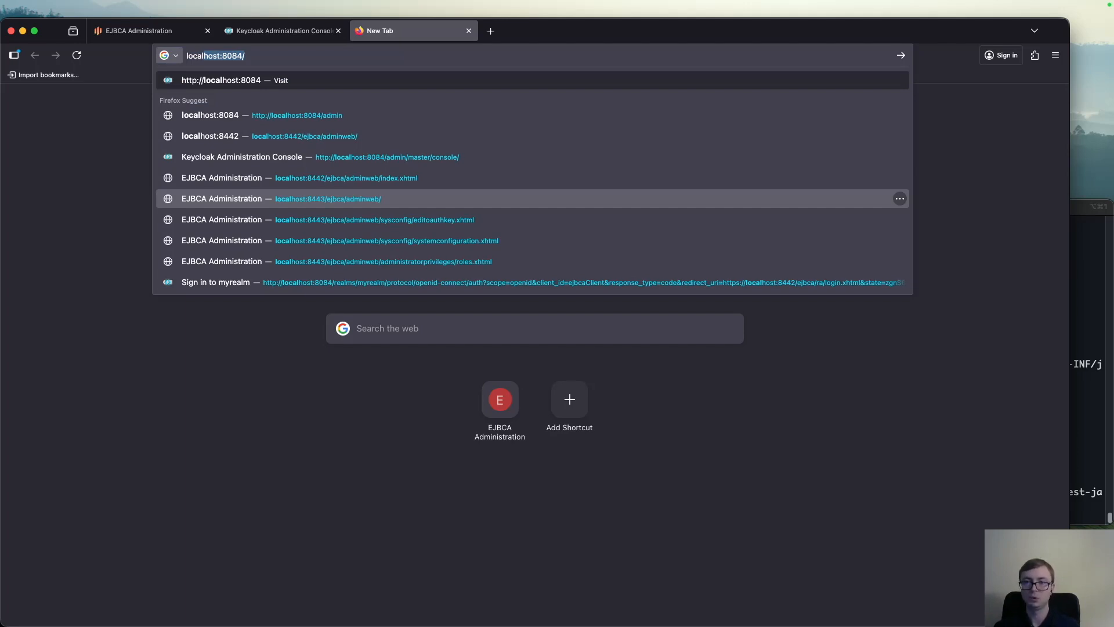
pyautogui.press('Up')
pyautogui.press('Down')
pyautogui.press('Up')
pyautogui.press('Up')
pyautogui.press('Up')
pyautogui.press('Up')
pyautogui.press('Up')
pyautogui.press('Up')
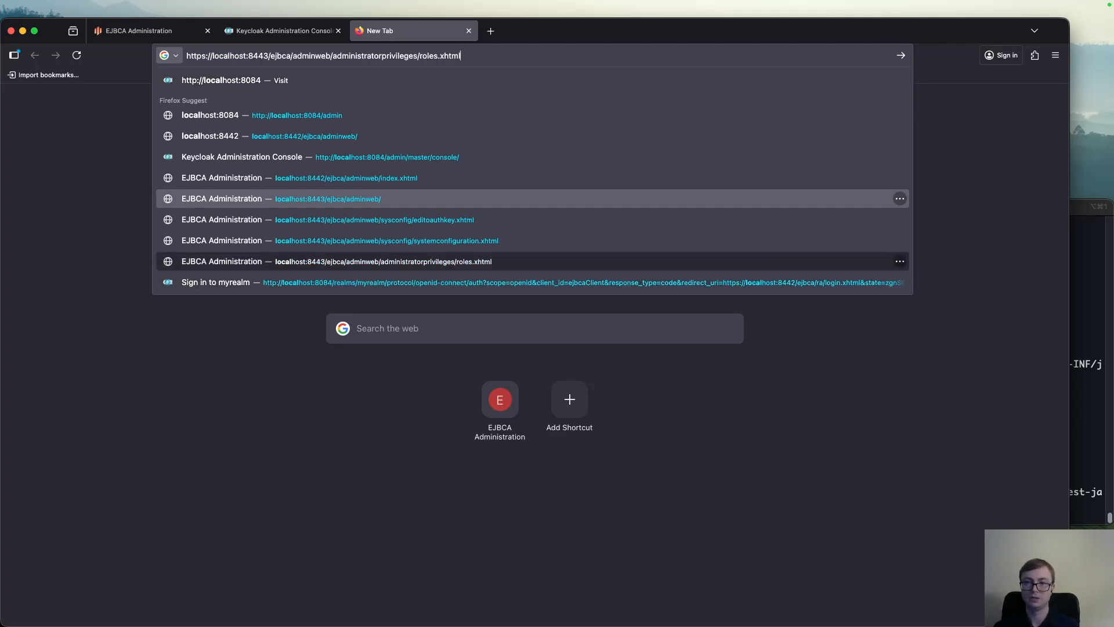
pyautogui.press('Return')
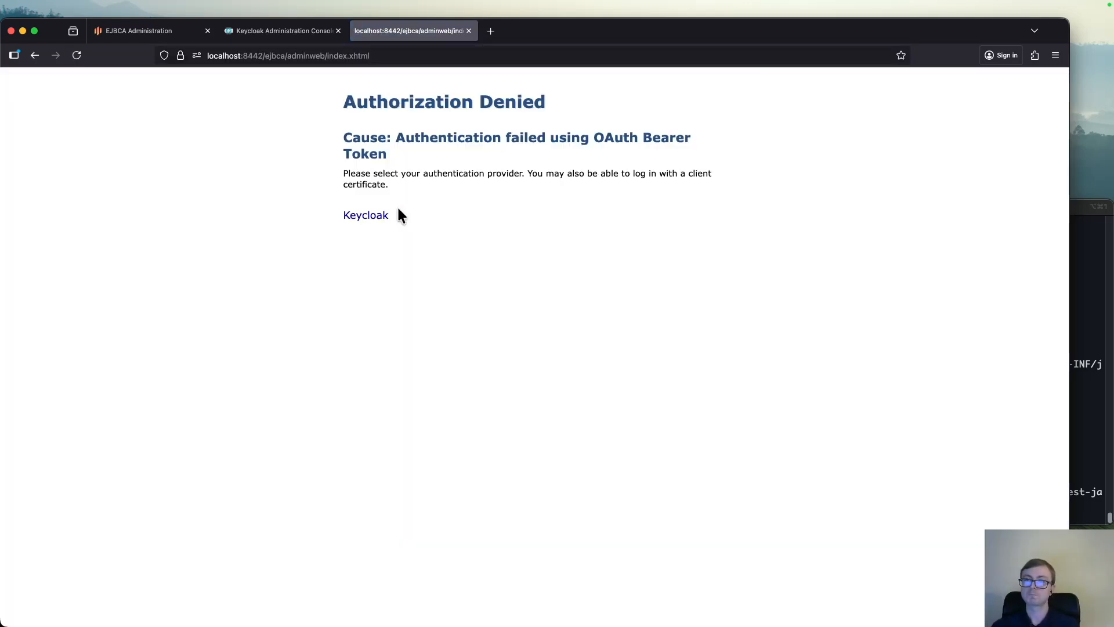
# Choose Keycloak as the authentication provider and sign in to myrealm as testuser with the account password
pyautogui.click(371, 226)
pyautogui.click(444, 372)
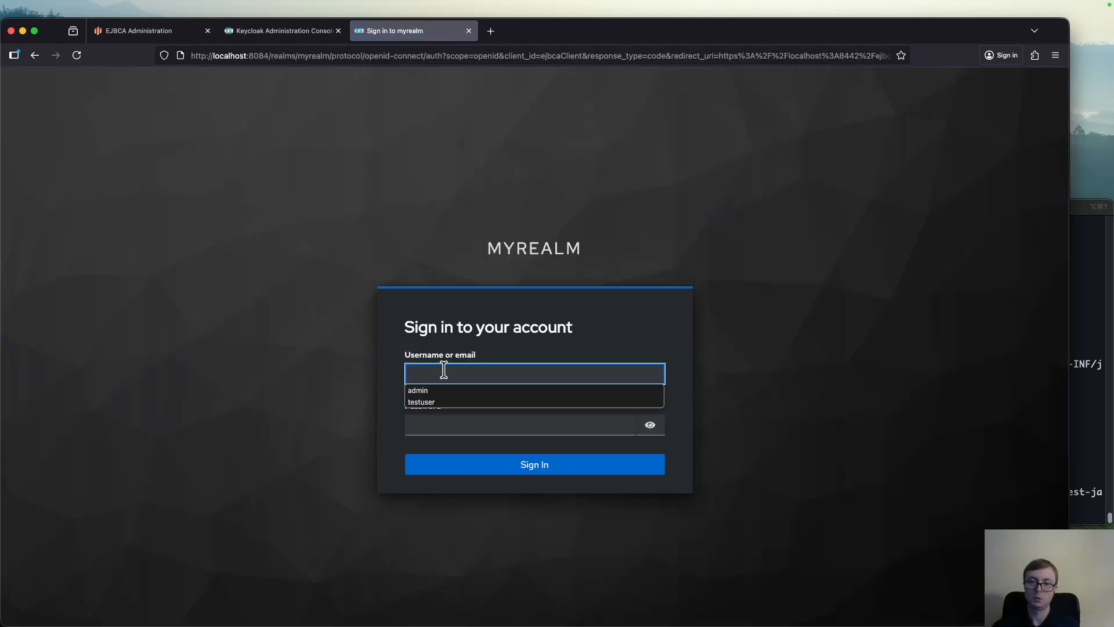
pyautogui.write('test')
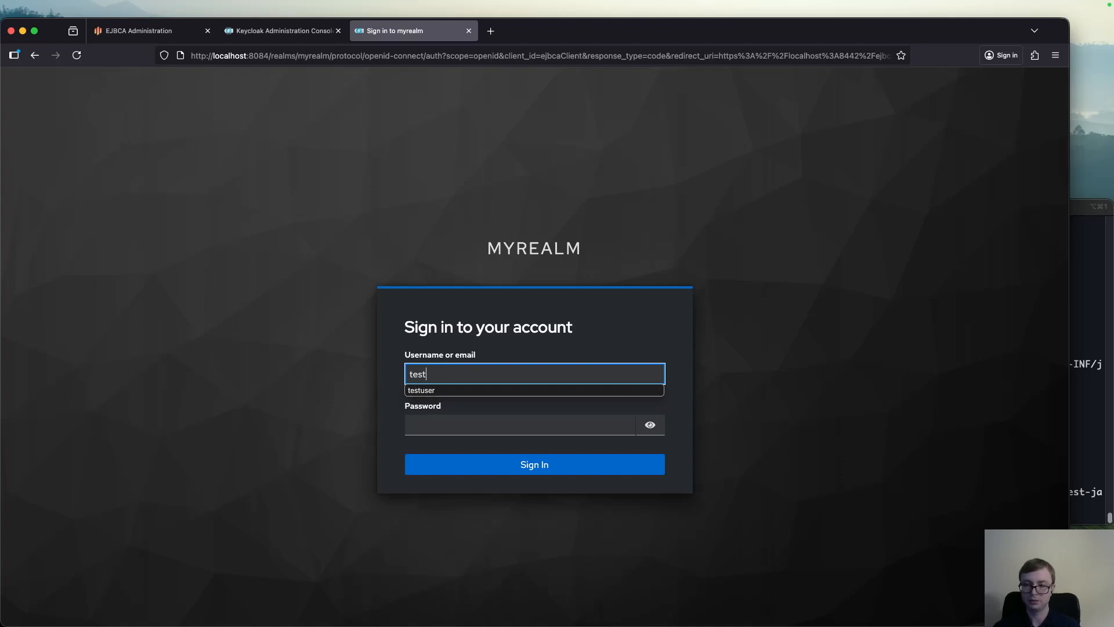
pyautogui.write('user')
pyautogui.press('Tab')
pyautogui.write('test')
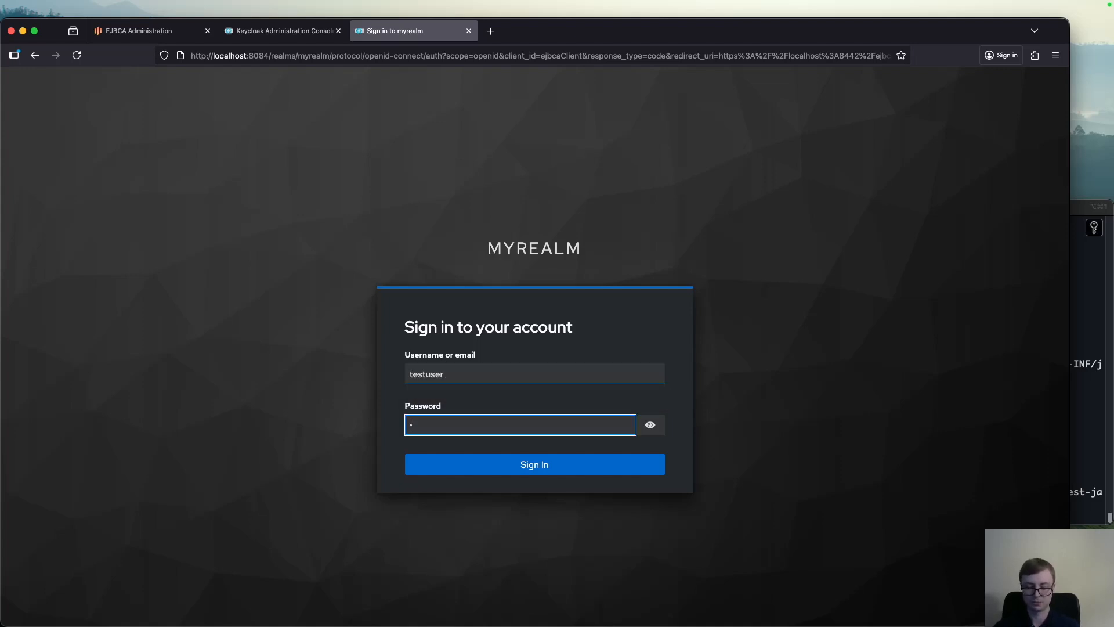
pyautogui.write('us')
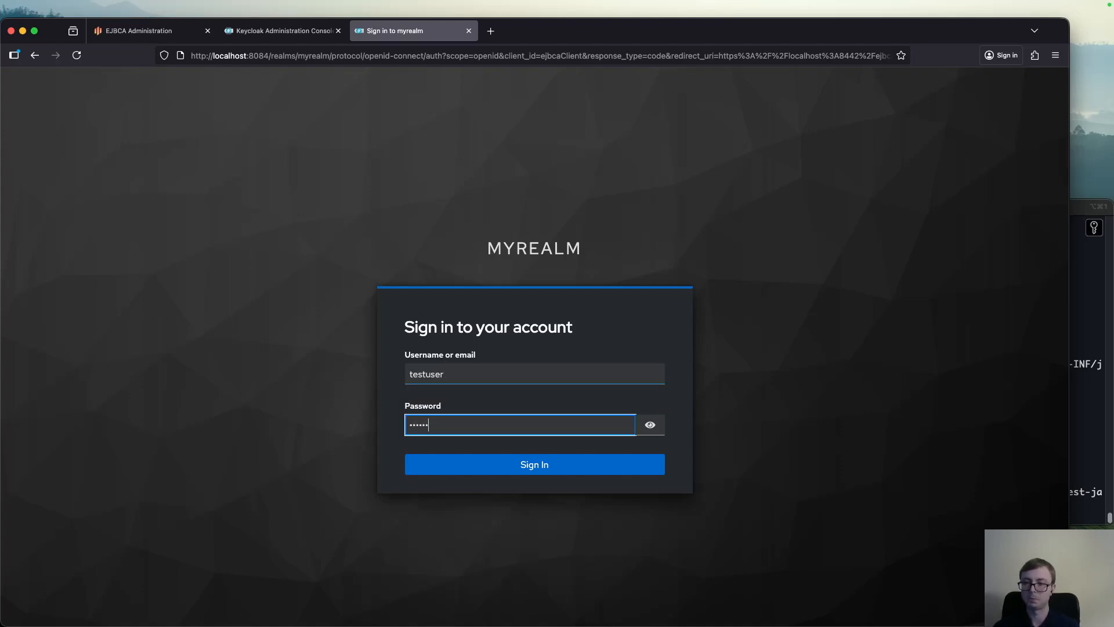
pyautogui.press('Return')
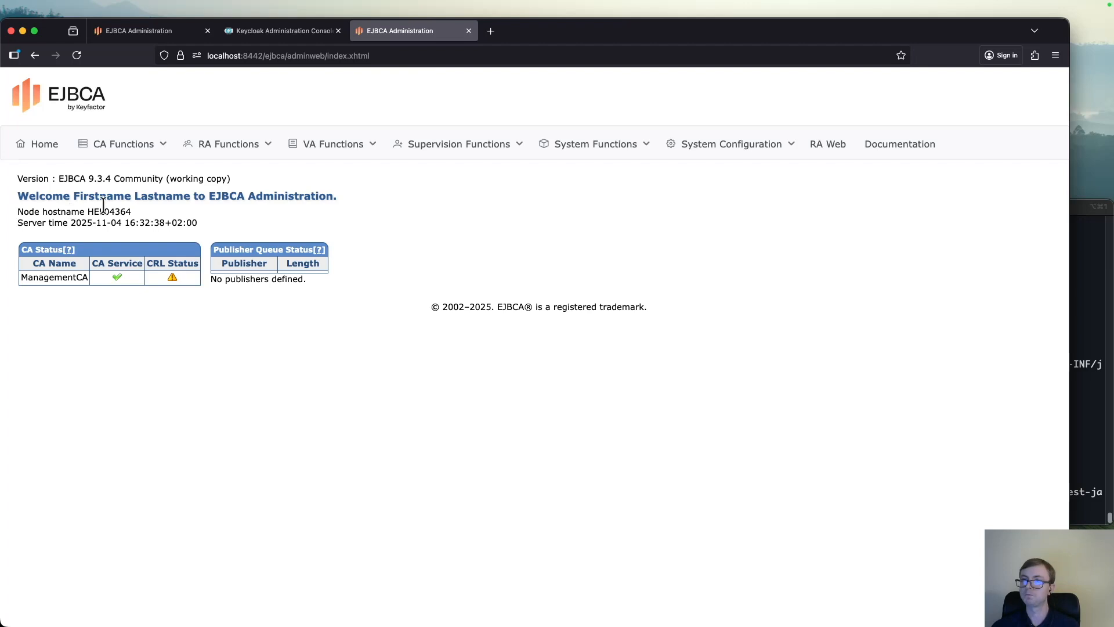
# Open EJBCA's RA Web and choose Keycloak as the login method
pyautogui.click(824, 152)
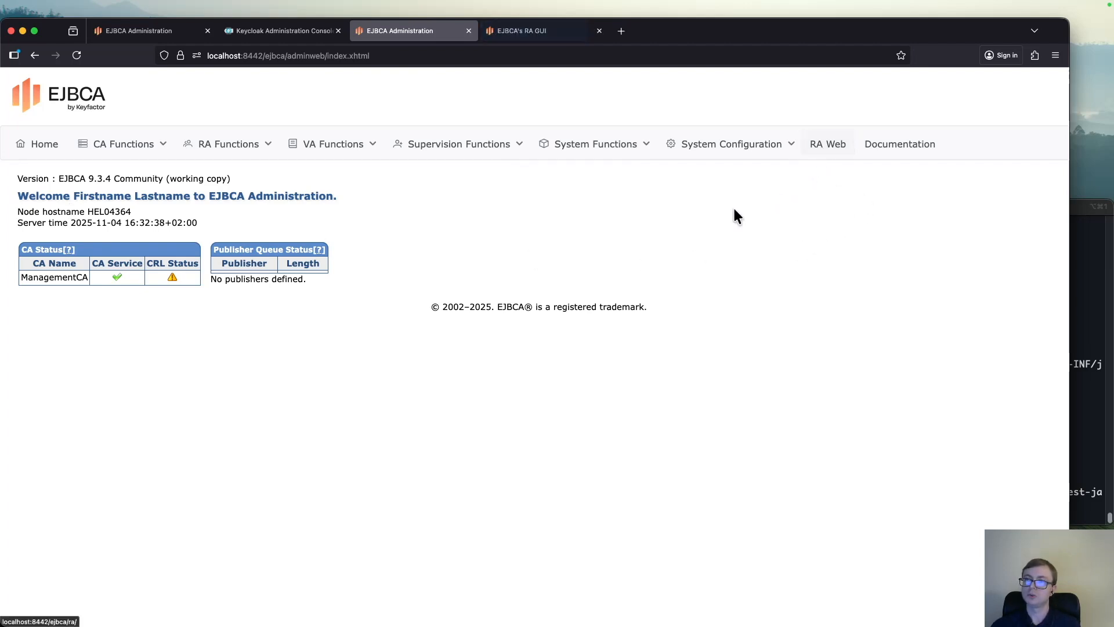
pyautogui.click(530, 32)
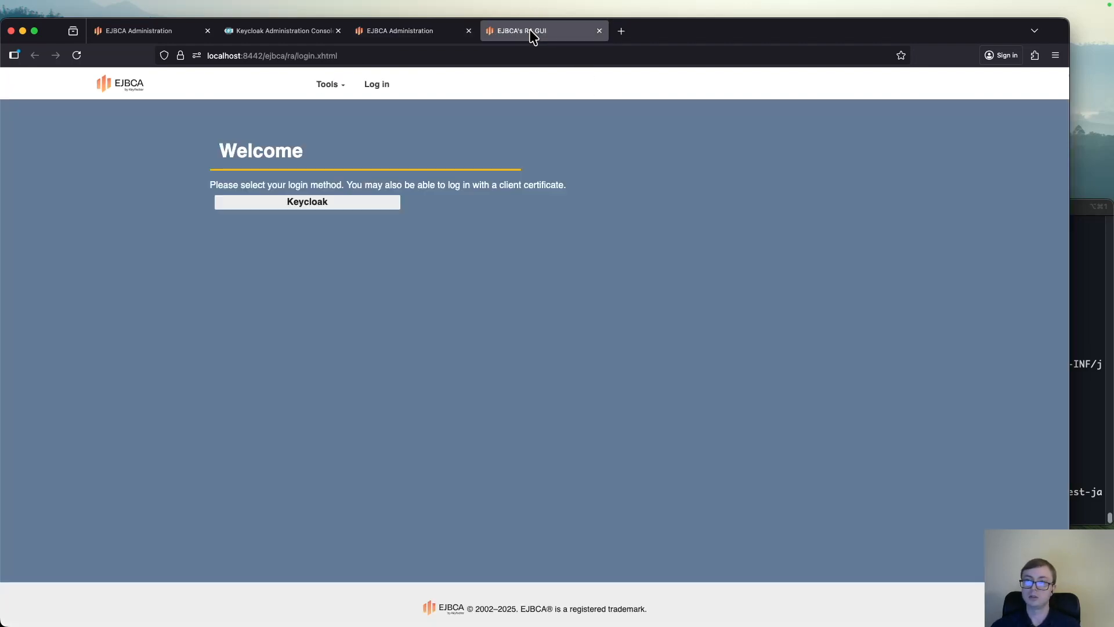
pyautogui.click(303, 210)
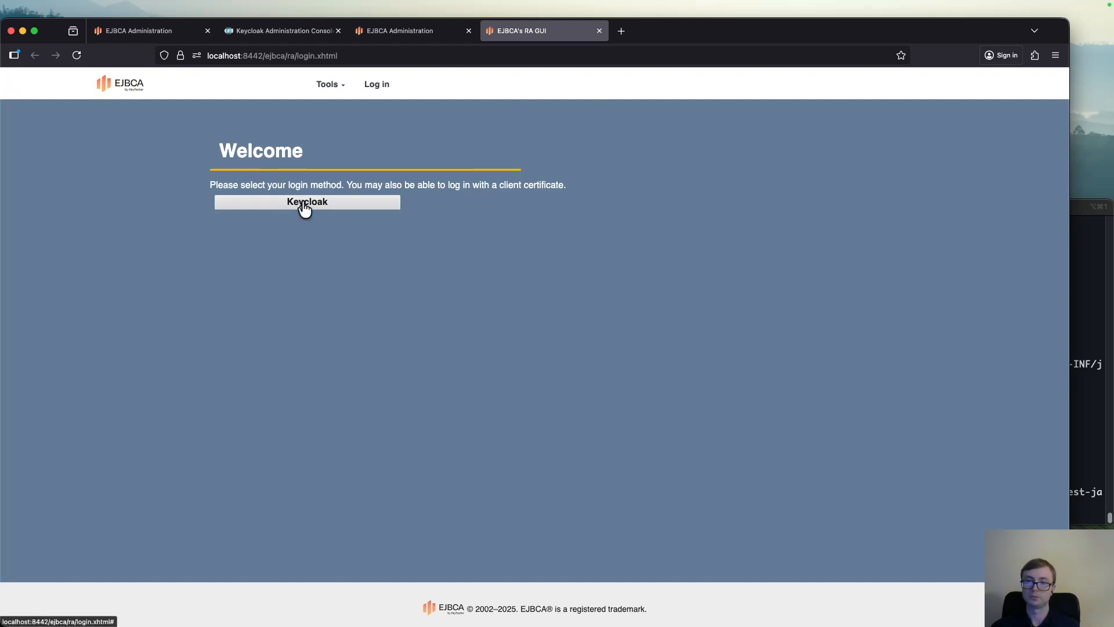